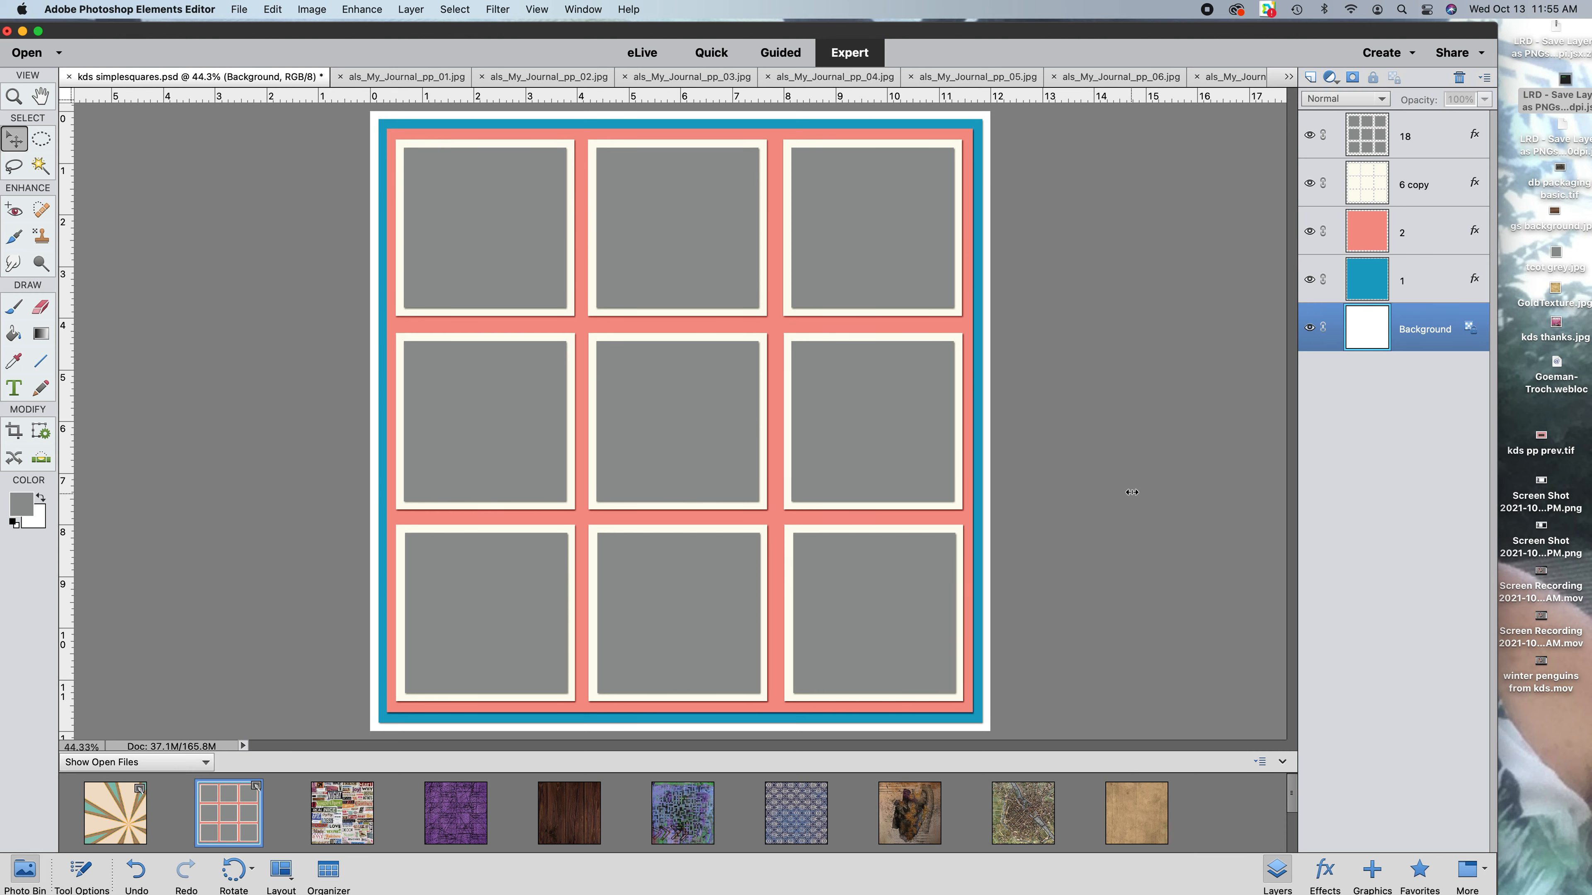
Add the dark wood paper als_My_Journal_pp_03 above the 6 copy layer and clip it to that layer
{"action": "left_click", "coordinate": [9, 139]}
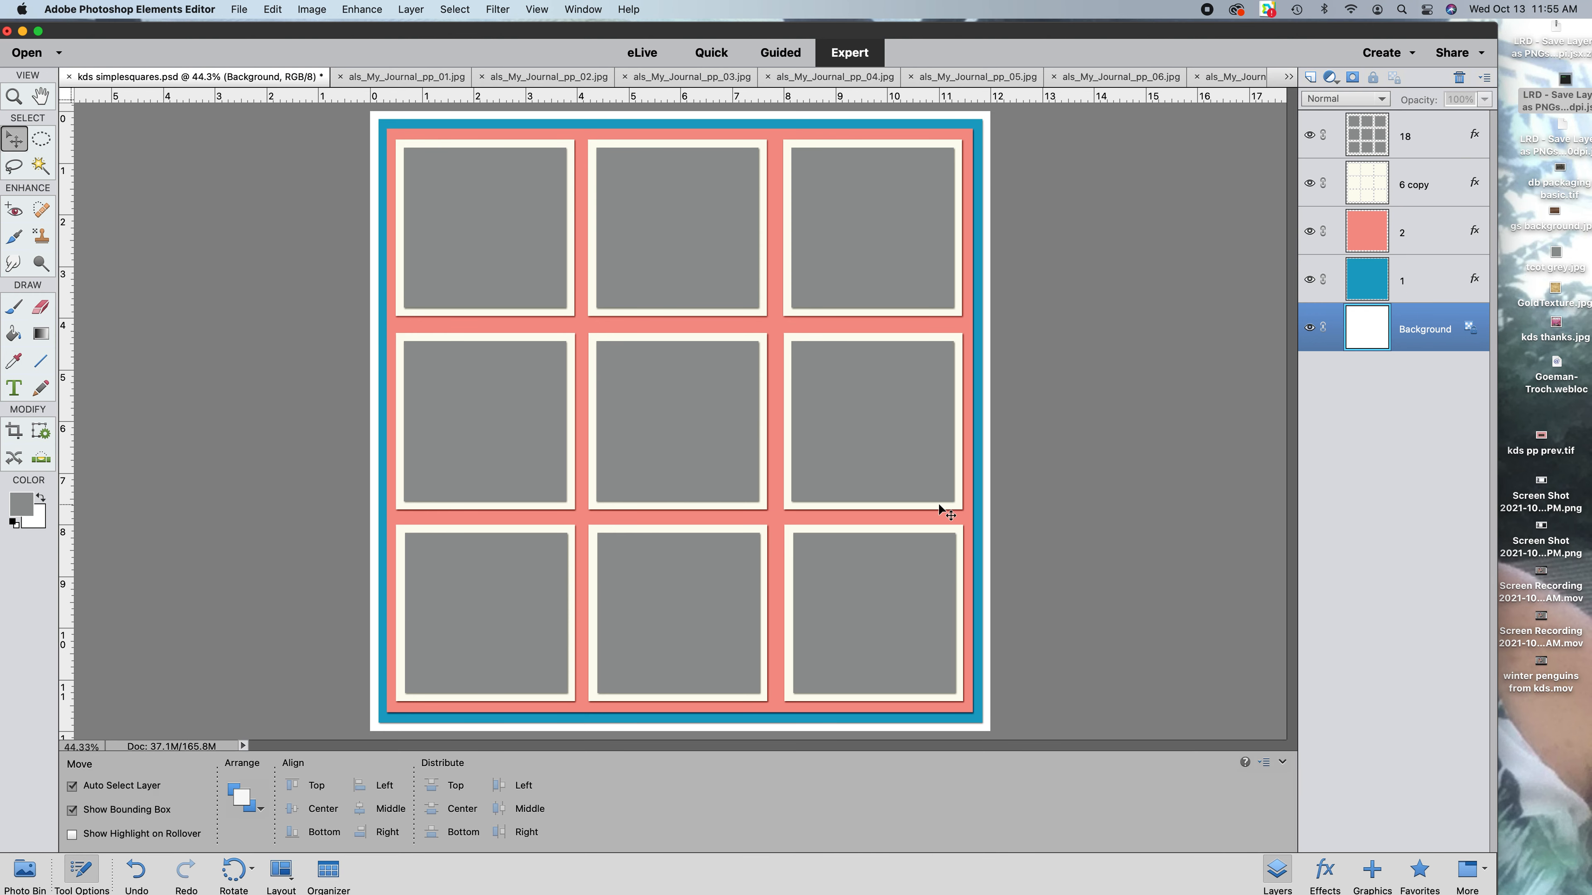
{"action": "left_click", "coordinate": [12, 879]}
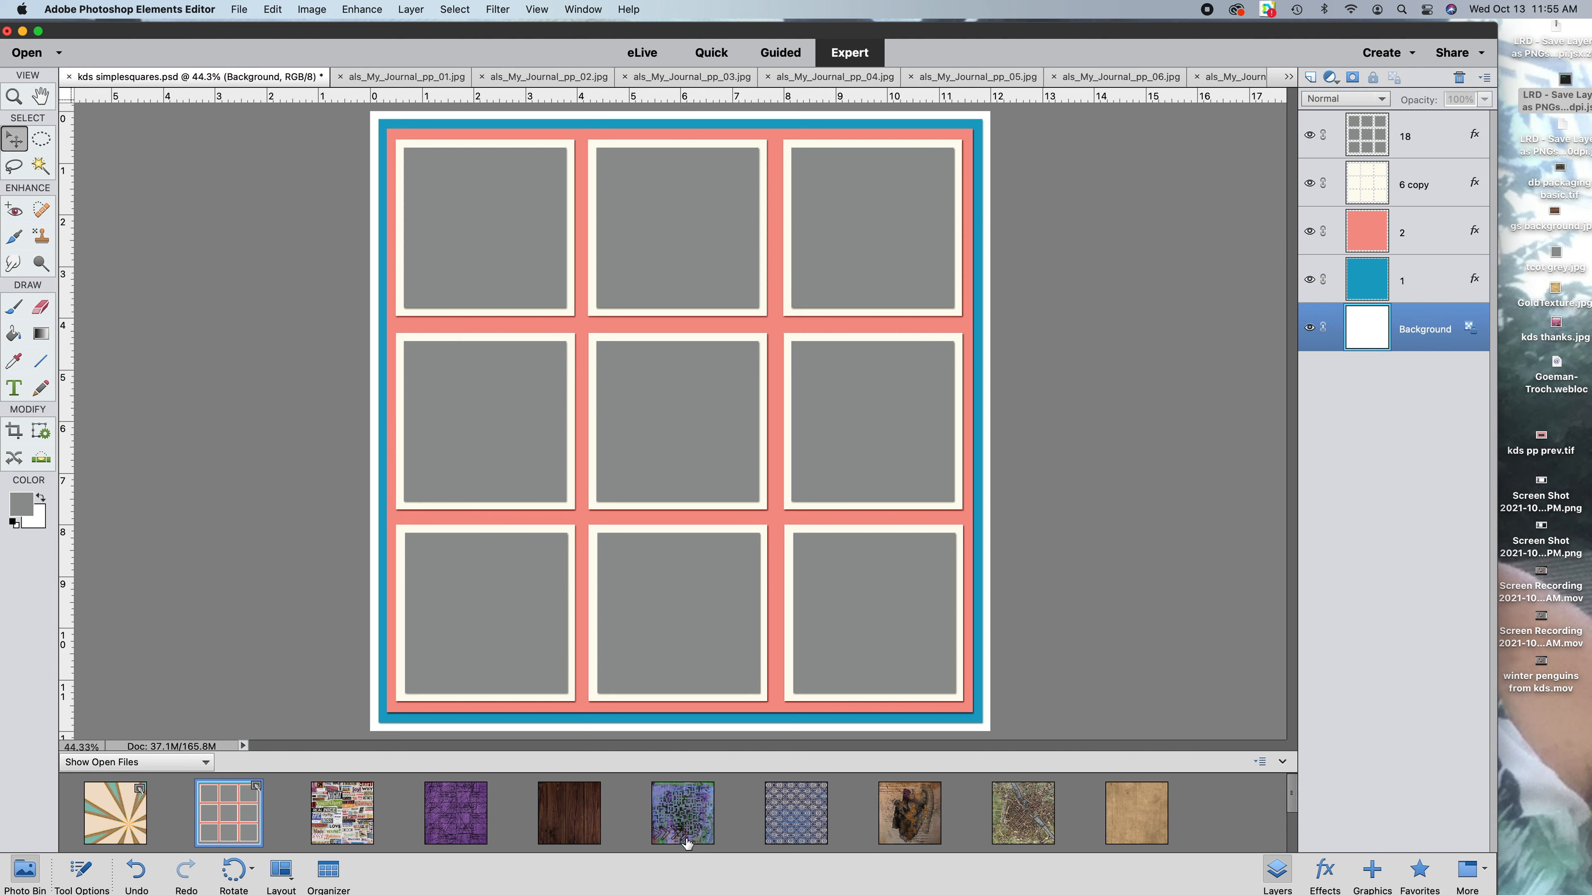
{"action": "left_click_drag", "start_coordinate": [574, 809], "coordinate": [589, 551]}
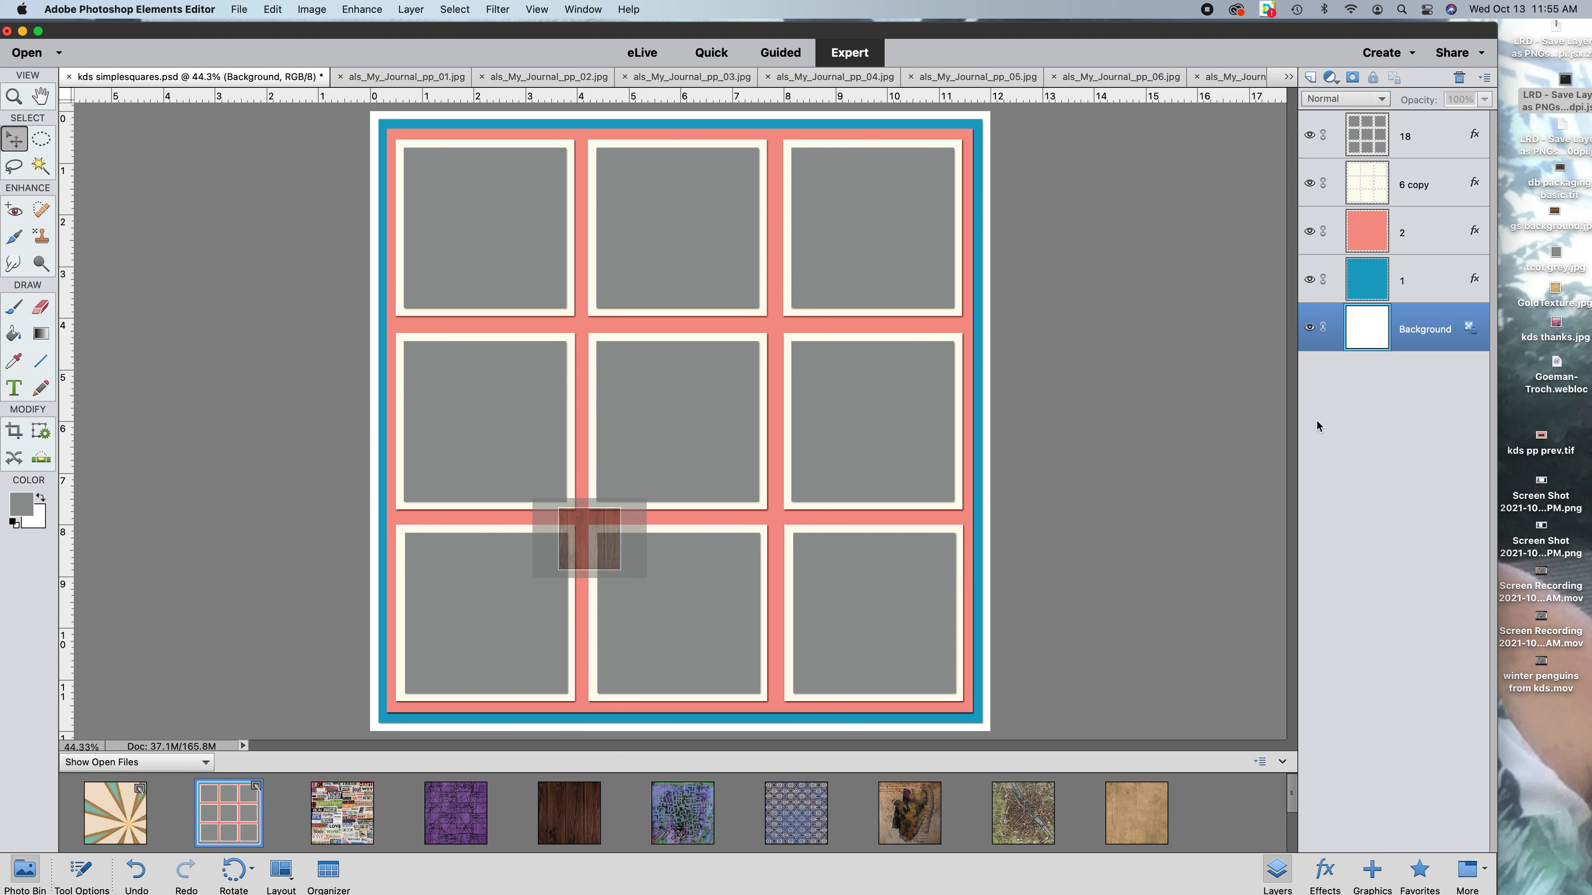
{"action": "mouse_move", "coordinate": [1413, 184]}
{"action": "left_mouse_down"}
{"action": "mouse_move", "coordinate": [1411, 242]}
{"action": "mouse_move", "coordinate": [1407, 188]}
{"action": "left_mouse_up"}
{"action": "right_click", "coordinate": [1403, 191]}
{"action": "left_click", "coordinate": [1422, 310]}
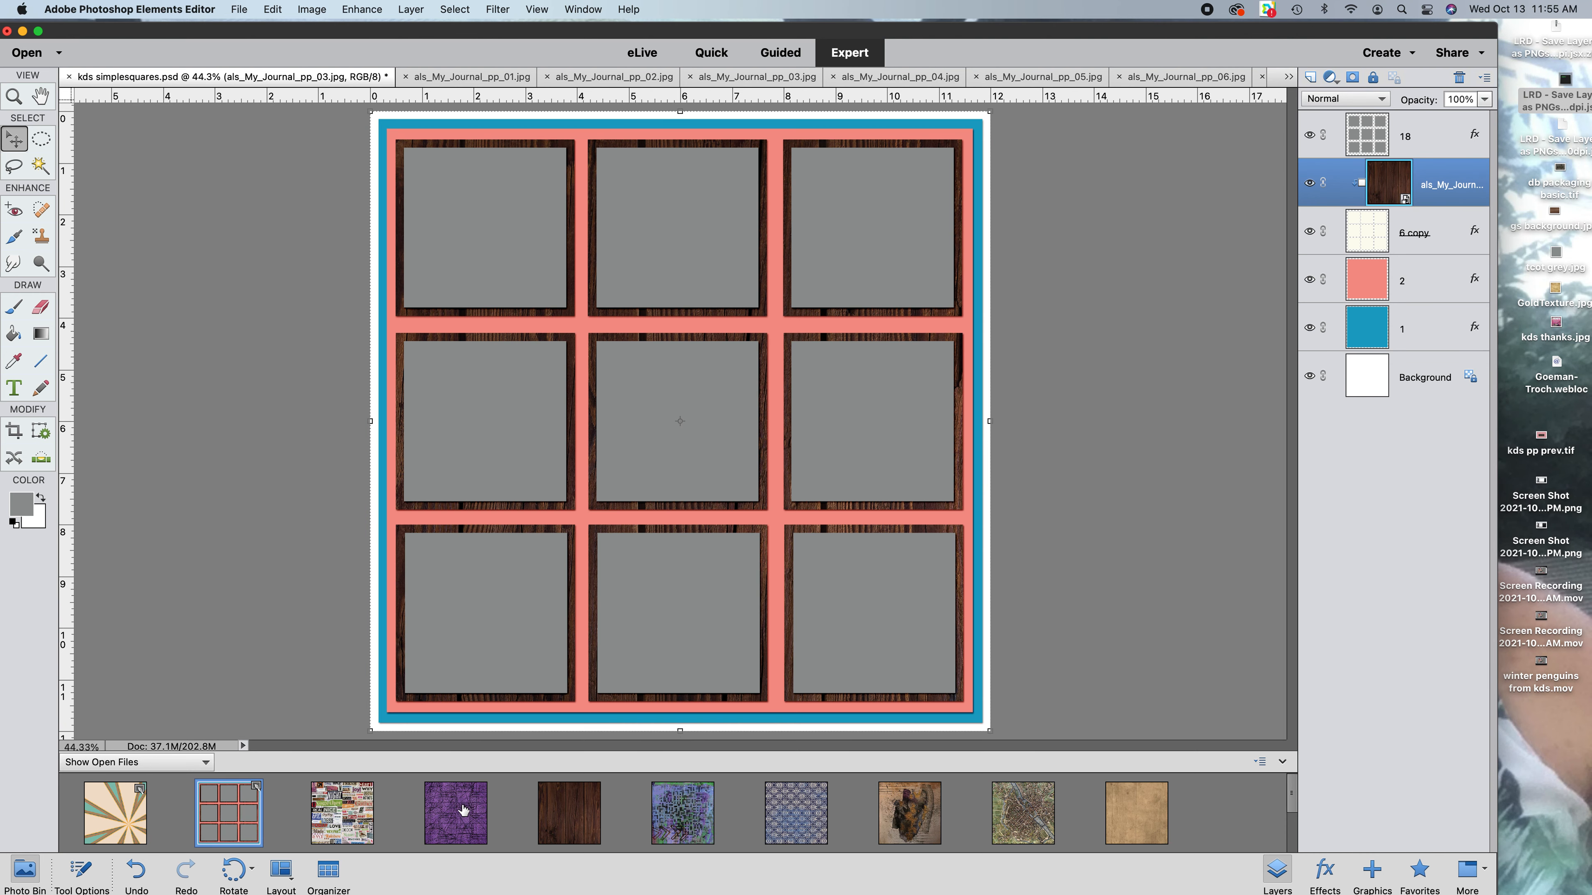
Add the purple patterned paper als_My_Journal_pp_02, move it directly above layer 2 and clip it to that layer
{"action": "left_click_drag", "start_coordinate": [463, 828], "coordinate": [509, 486]}
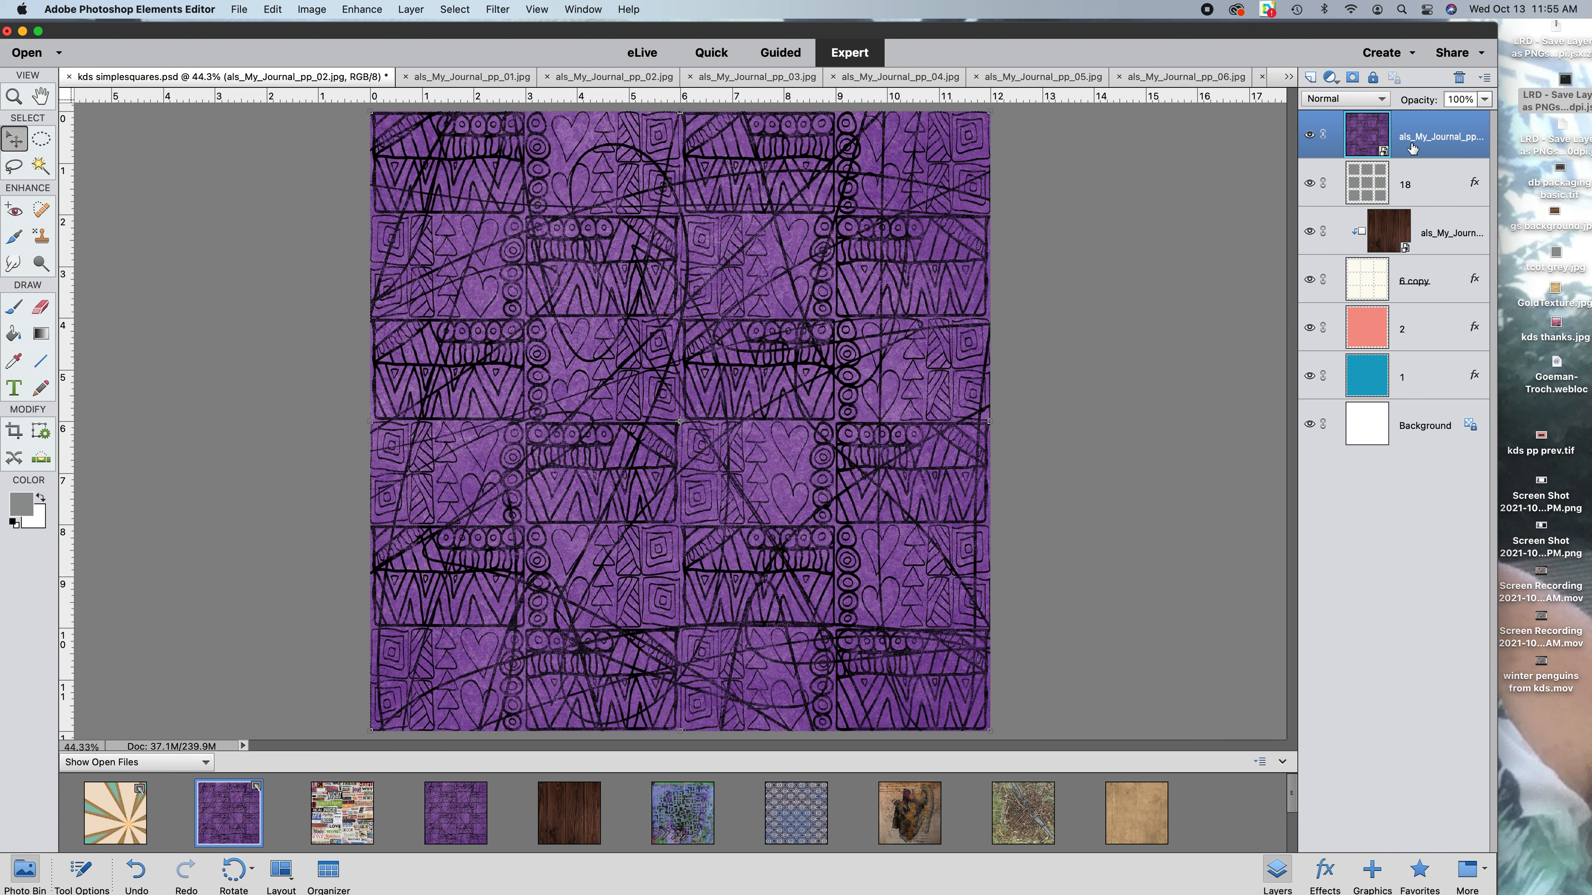
{"action": "left_click_drag", "start_coordinate": [1410, 142], "coordinate": [1401, 320]}
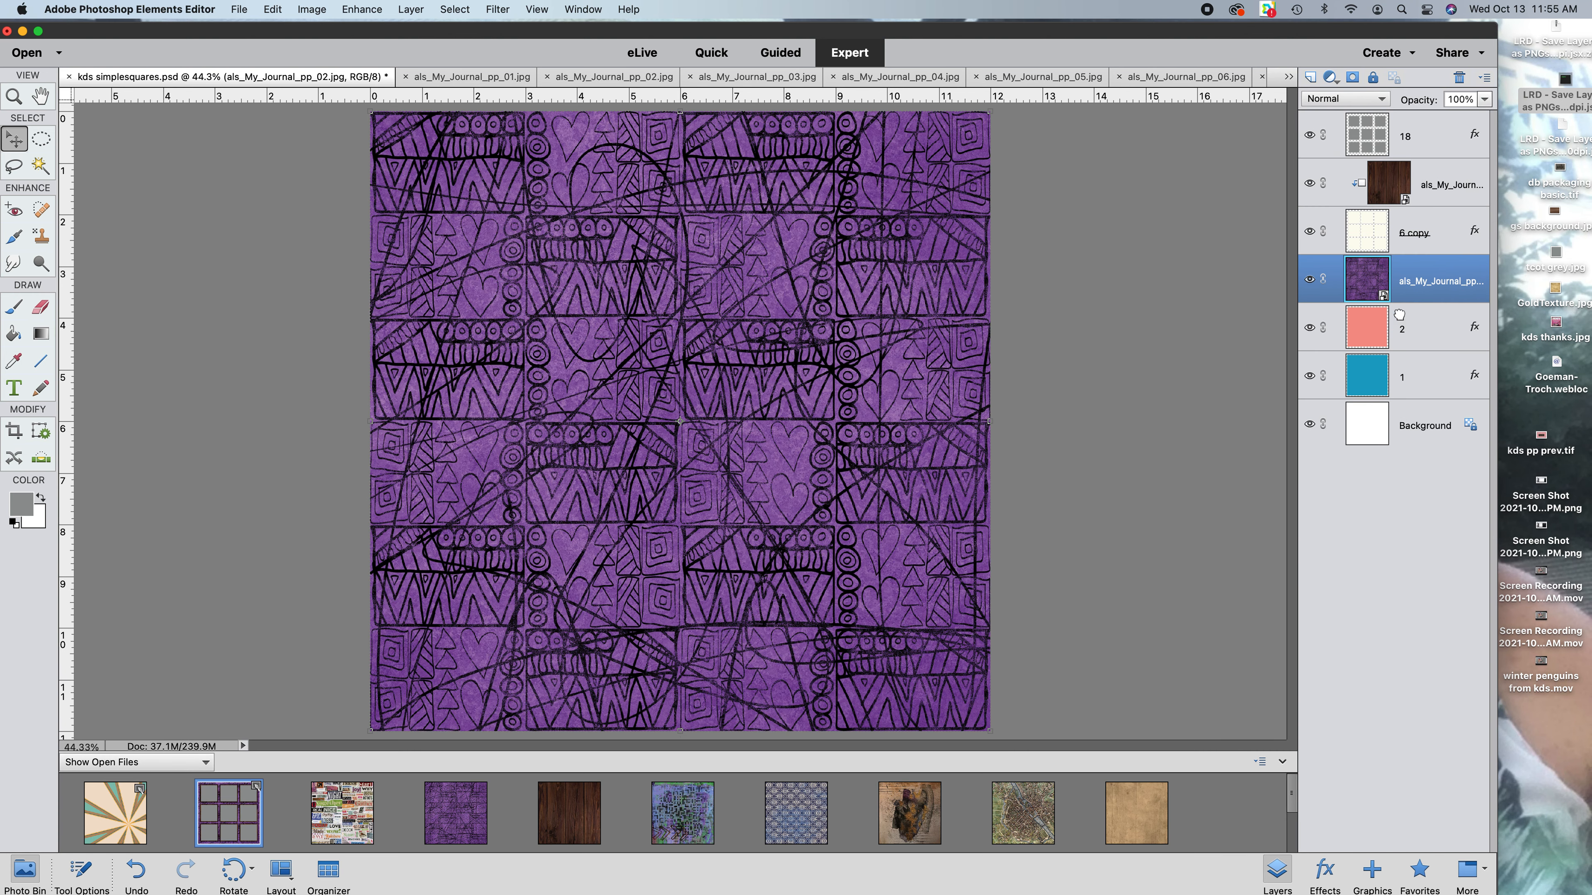
{"action": "right_click", "coordinate": [1417, 281]}
{"action": "left_click", "coordinate": [1435, 400]}
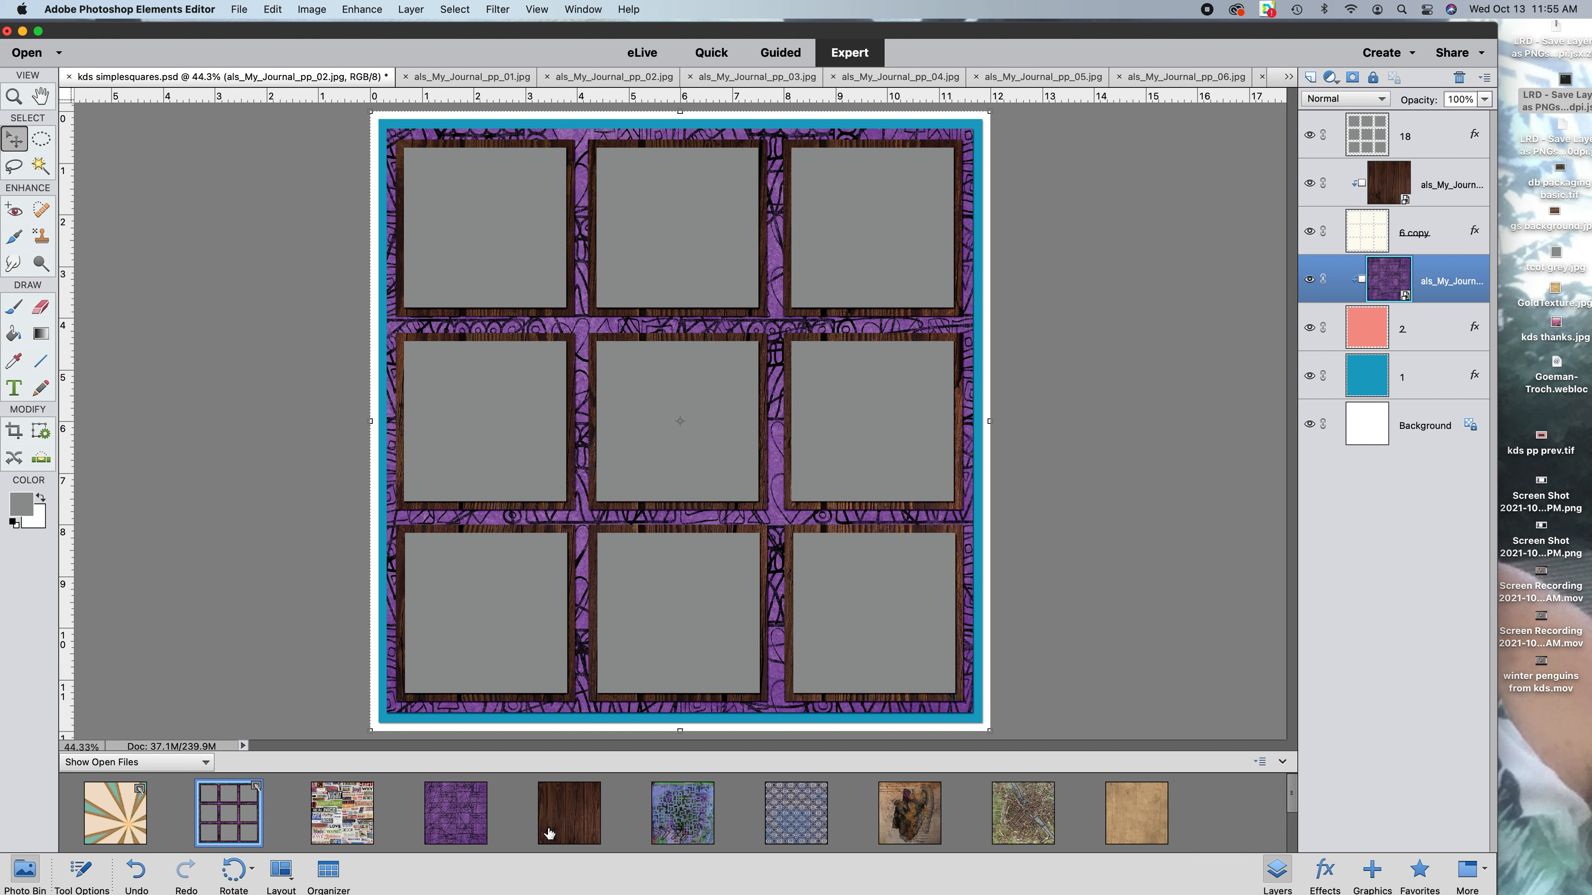
Add the blue-green grid paper als_My_Journal_pp_04 above layer 18 and clip it to the nine squares
{"action": "left_click_drag", "start_coordinate": [686, 826], "coordinate": [603, 467]}
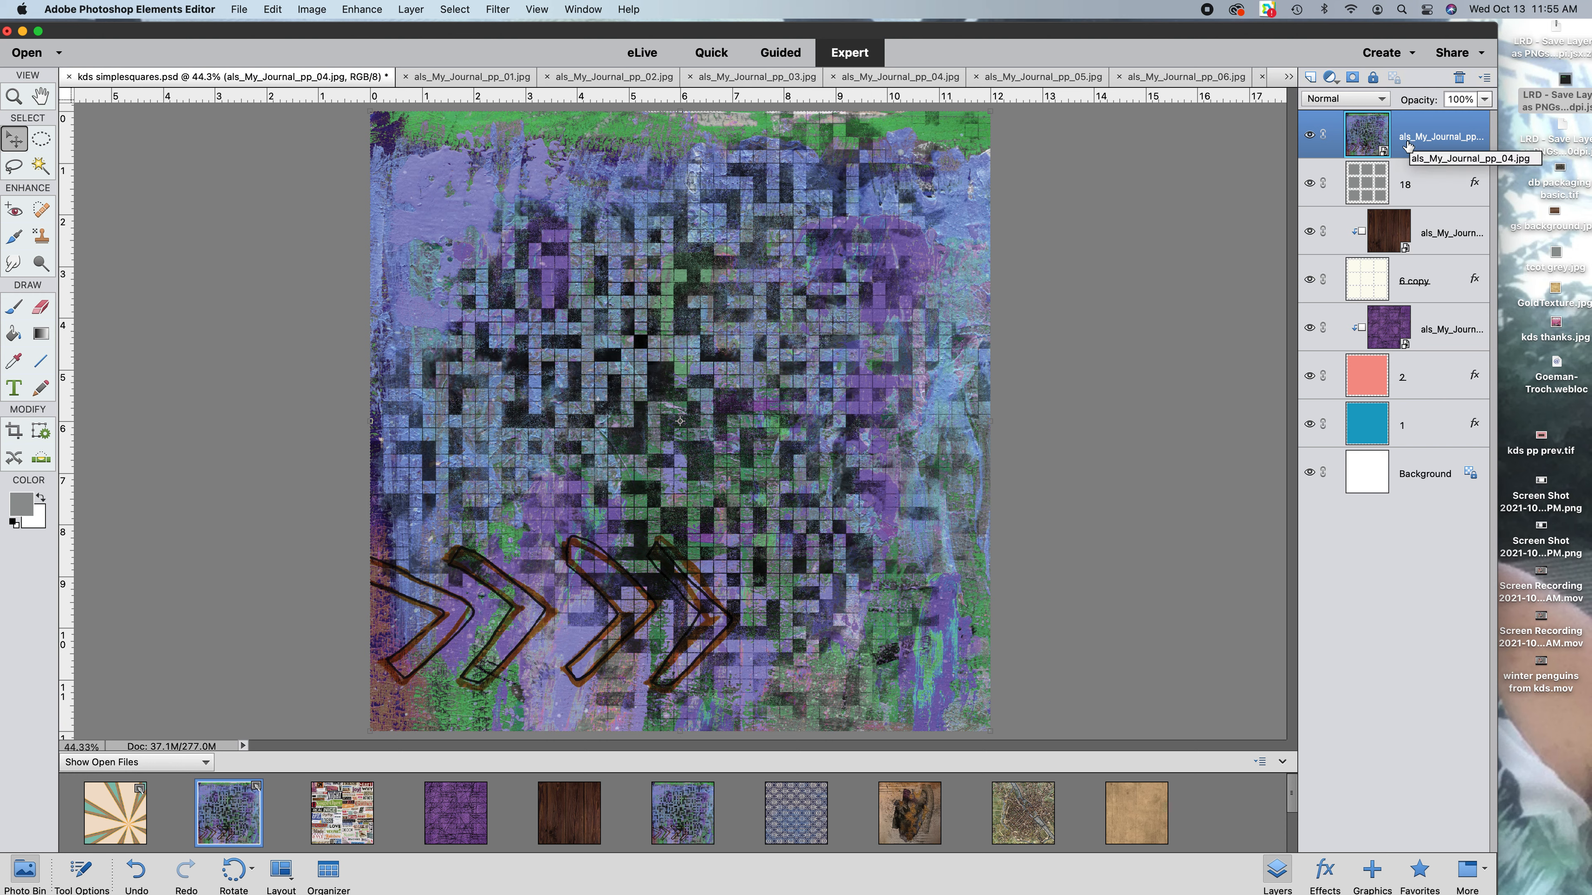
{"action": "right_click", "coordinate": [1407, 139]}
{"action": "left_click", "coordinate": [1428, 262]}
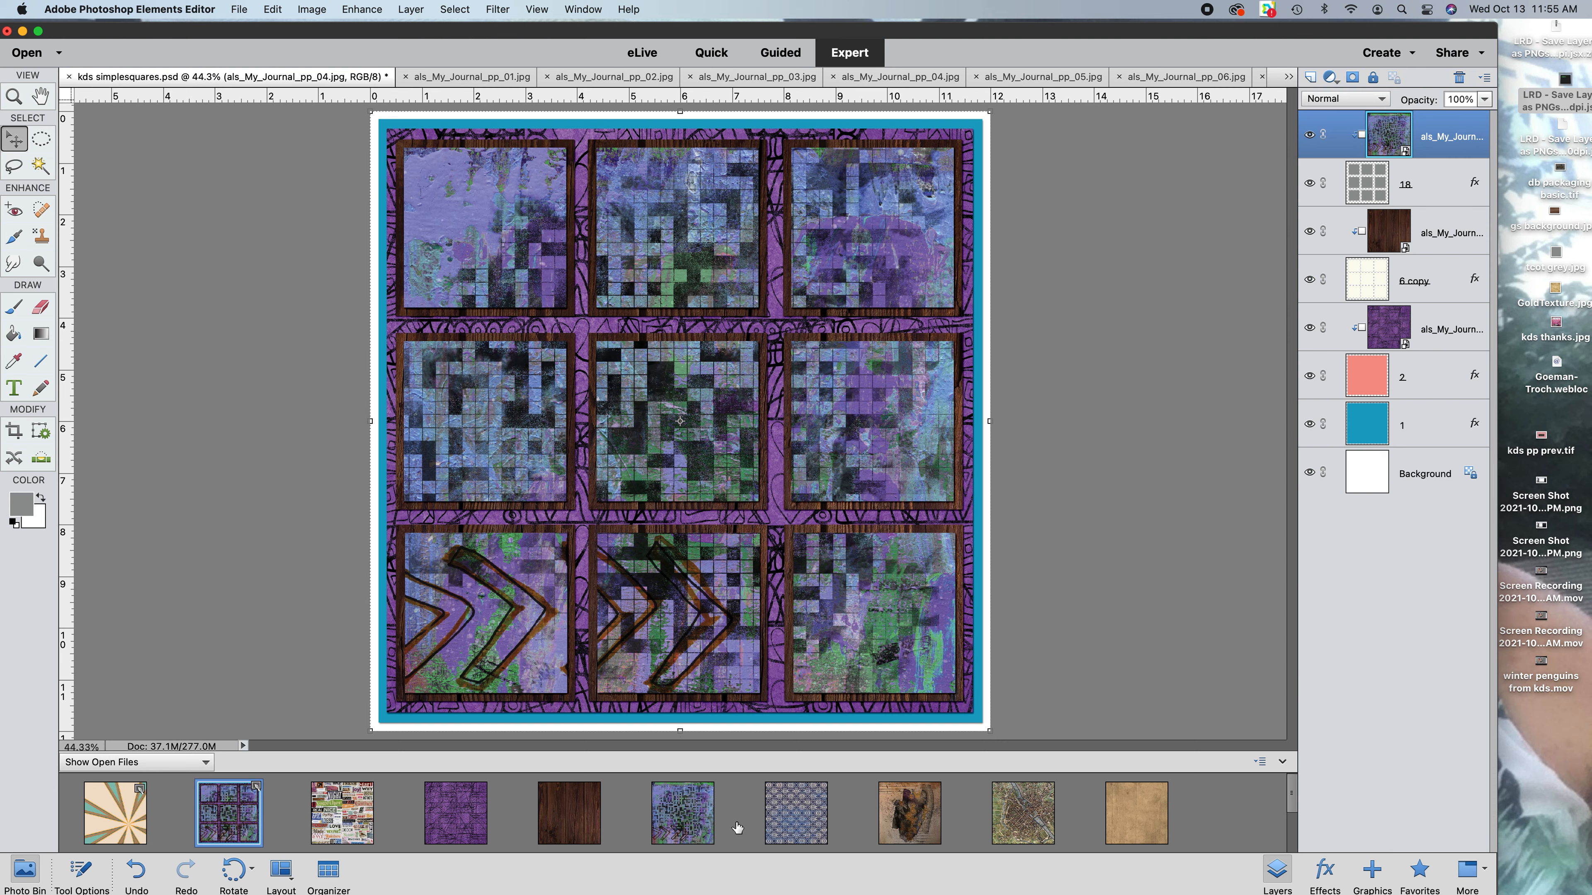
Add the tan aged paper als_My_Journal_pp_08, move it directly above layer 1 and clip it to that layer
{"action": "scroll", "coordinate": [737, 828], "scroll_direction": "down", "scroll_amount": 2}
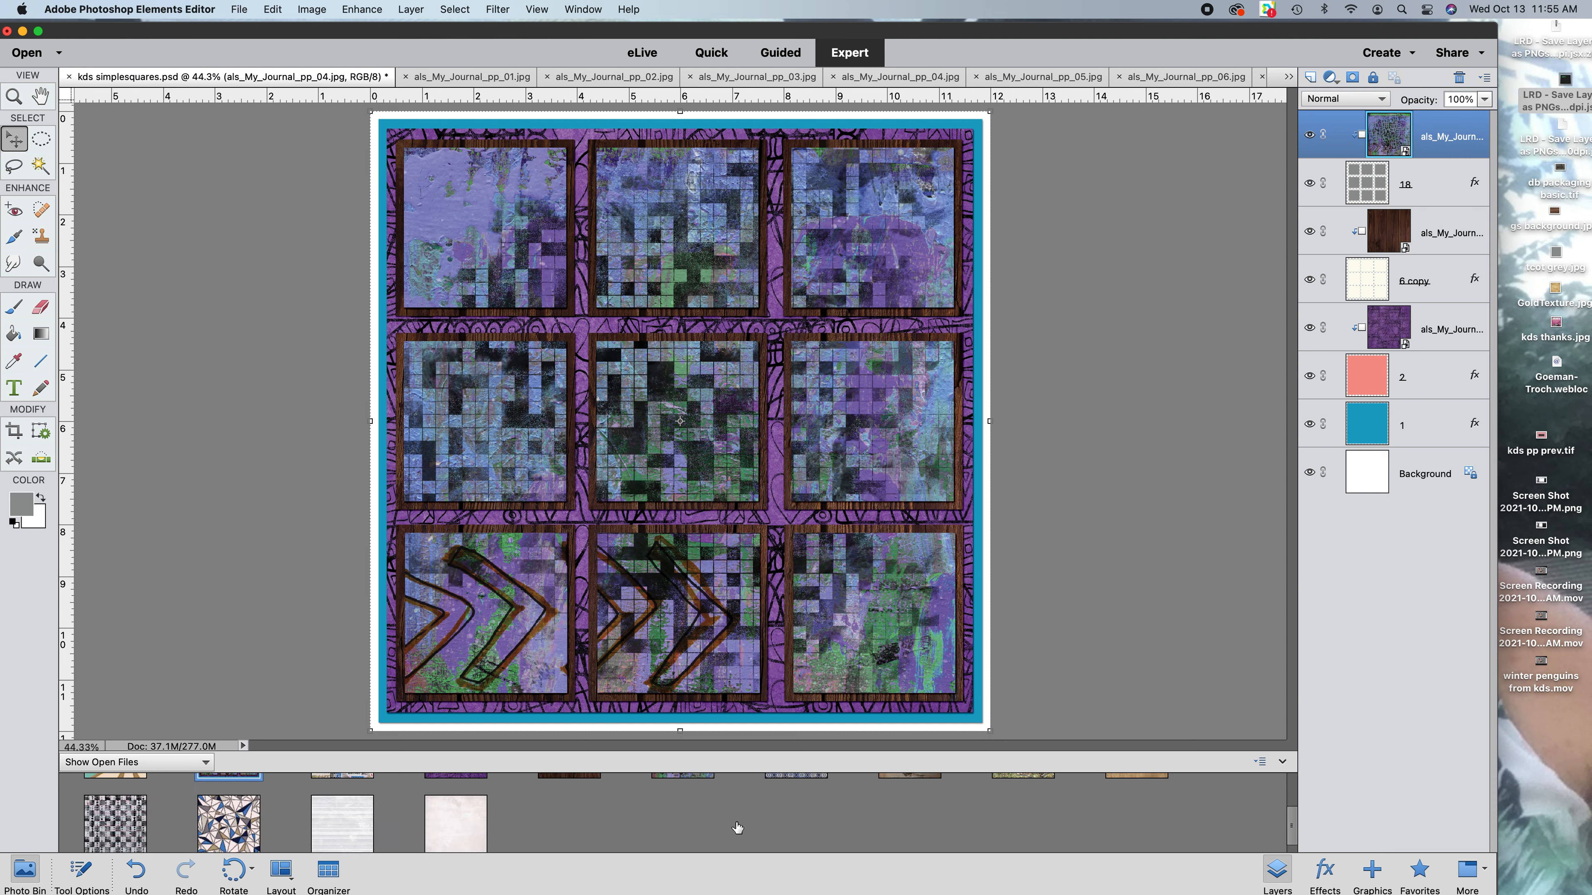
{"action": "scroll", "coordinate": [737, 828], "scroll_direction": "up", "scroll_amount": 2}
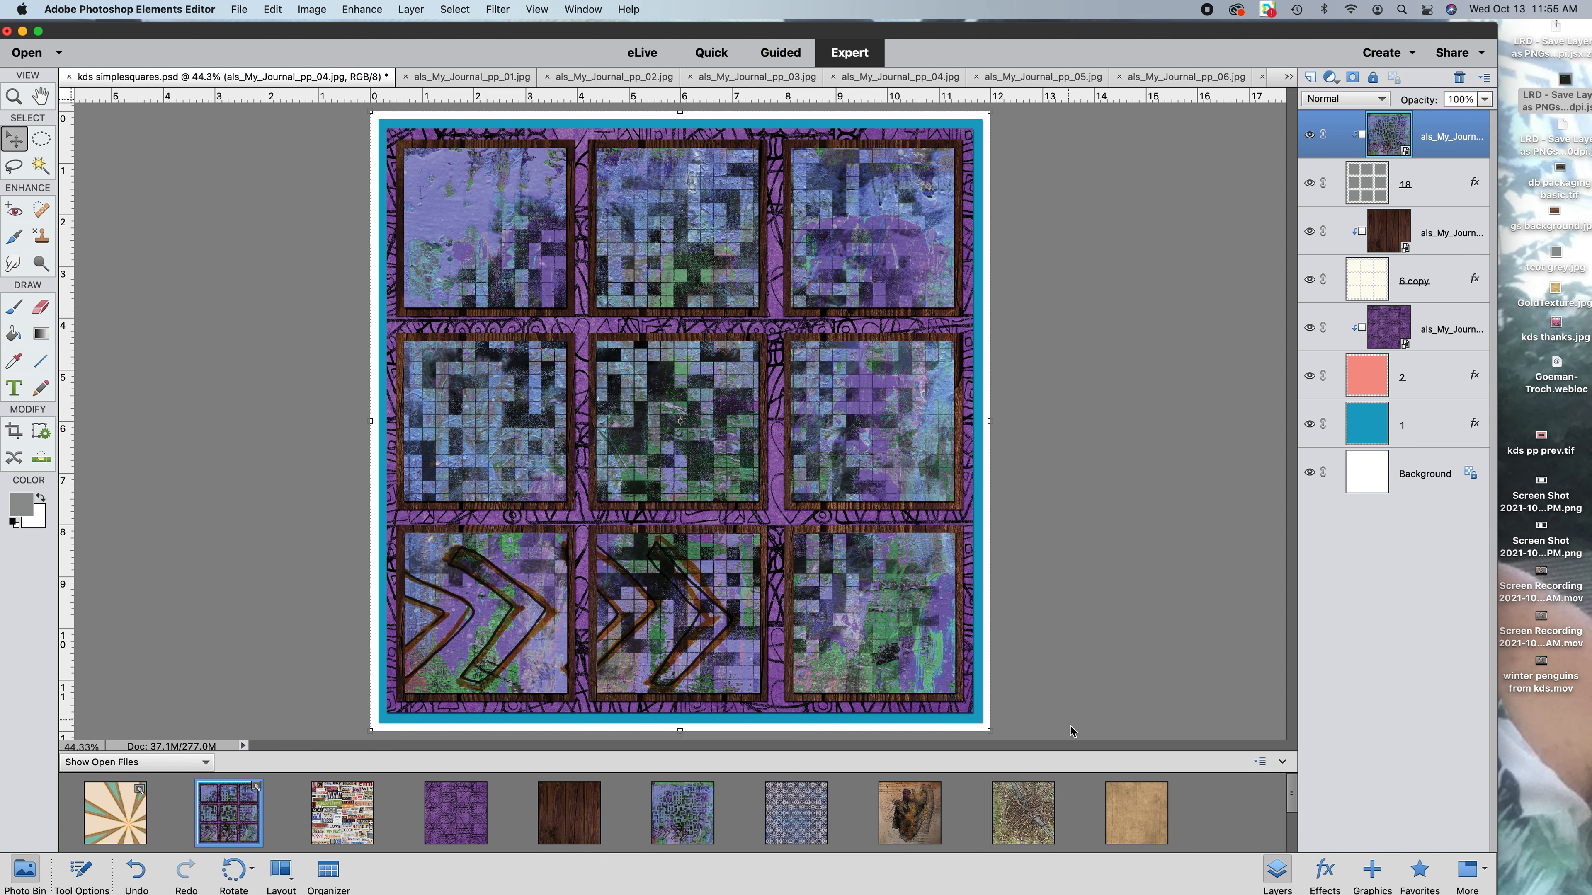
{"action": "left_click_drag", "start_coordinate": [1117, 796], "coordinate": [671, 451]}
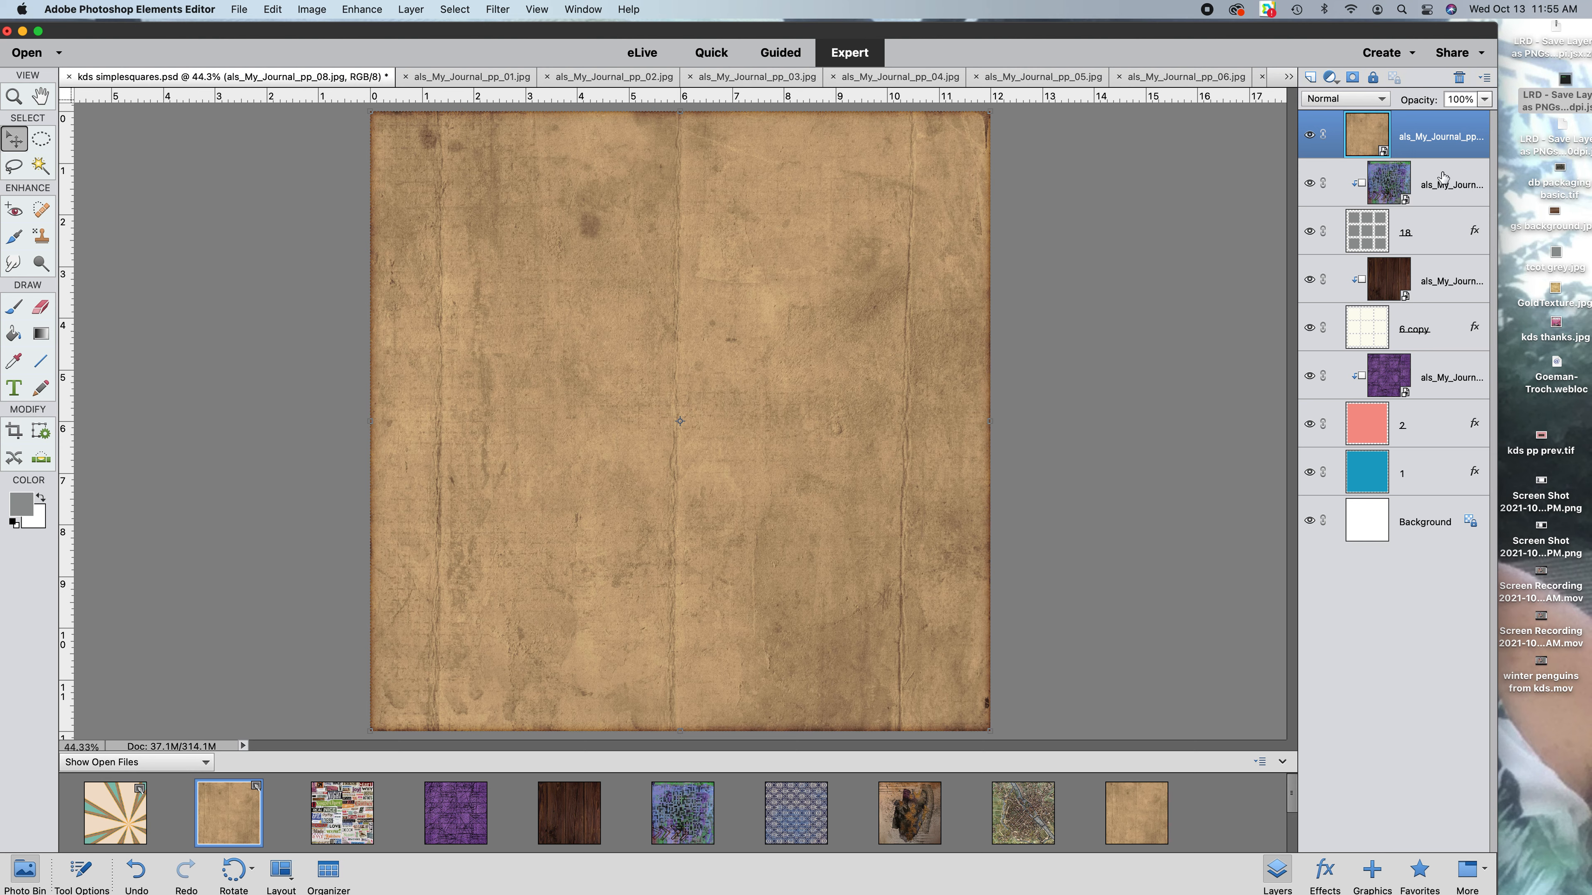
{"action": "left_click_drag", "start_coordinate": [1419, 146], "coordinate": [1405, 458]}
{"action": "right_click", "coordinate": [1407, 432]}
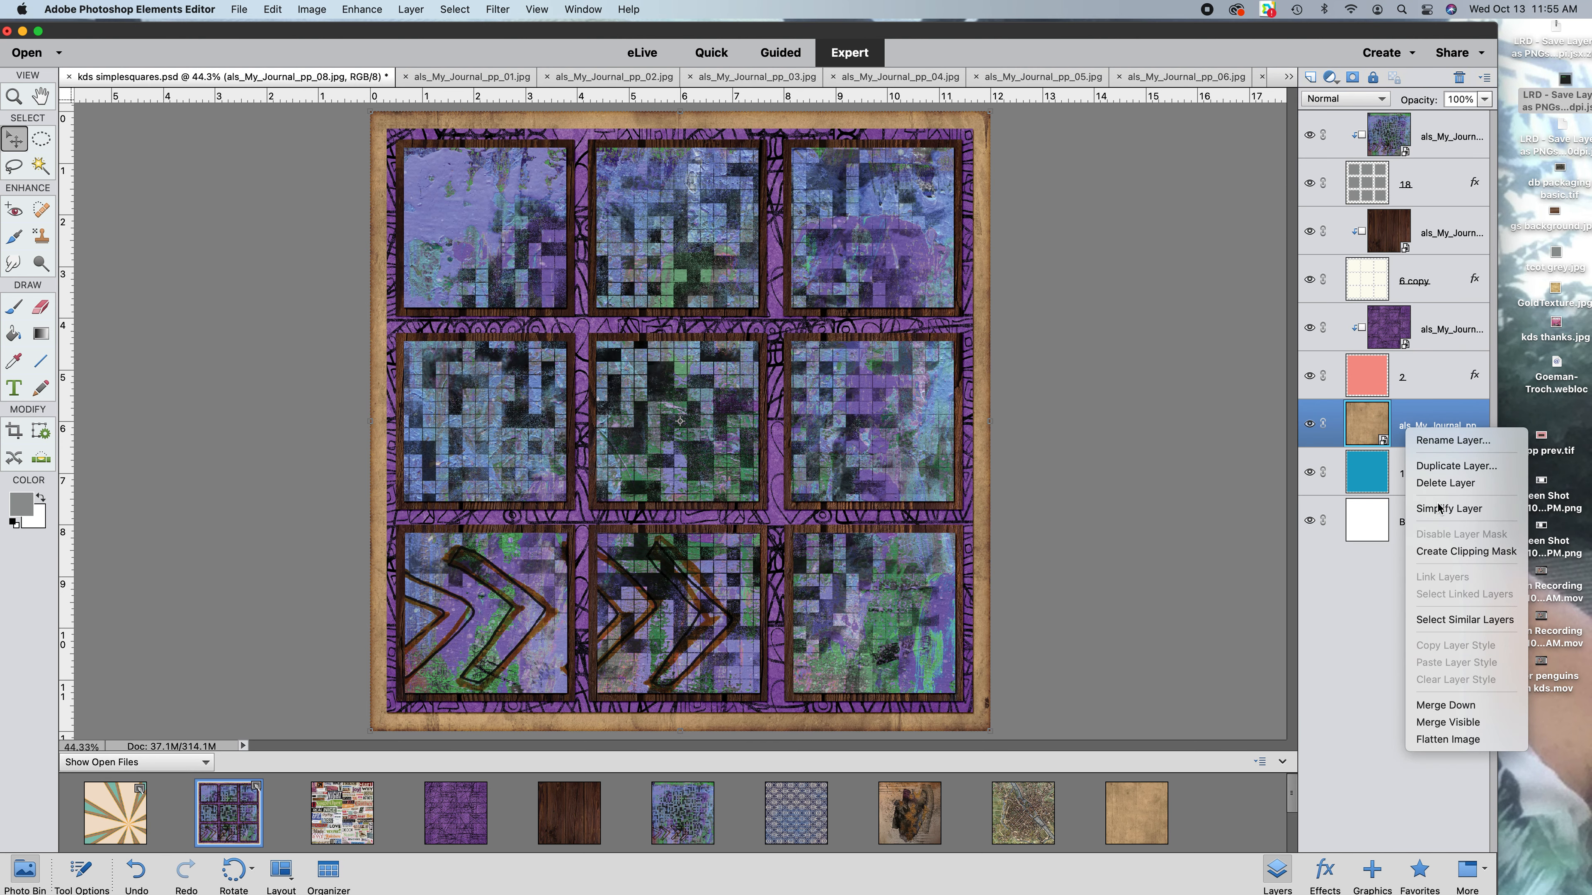
{"action": "left_click", "coordinate": [1435, 551]}
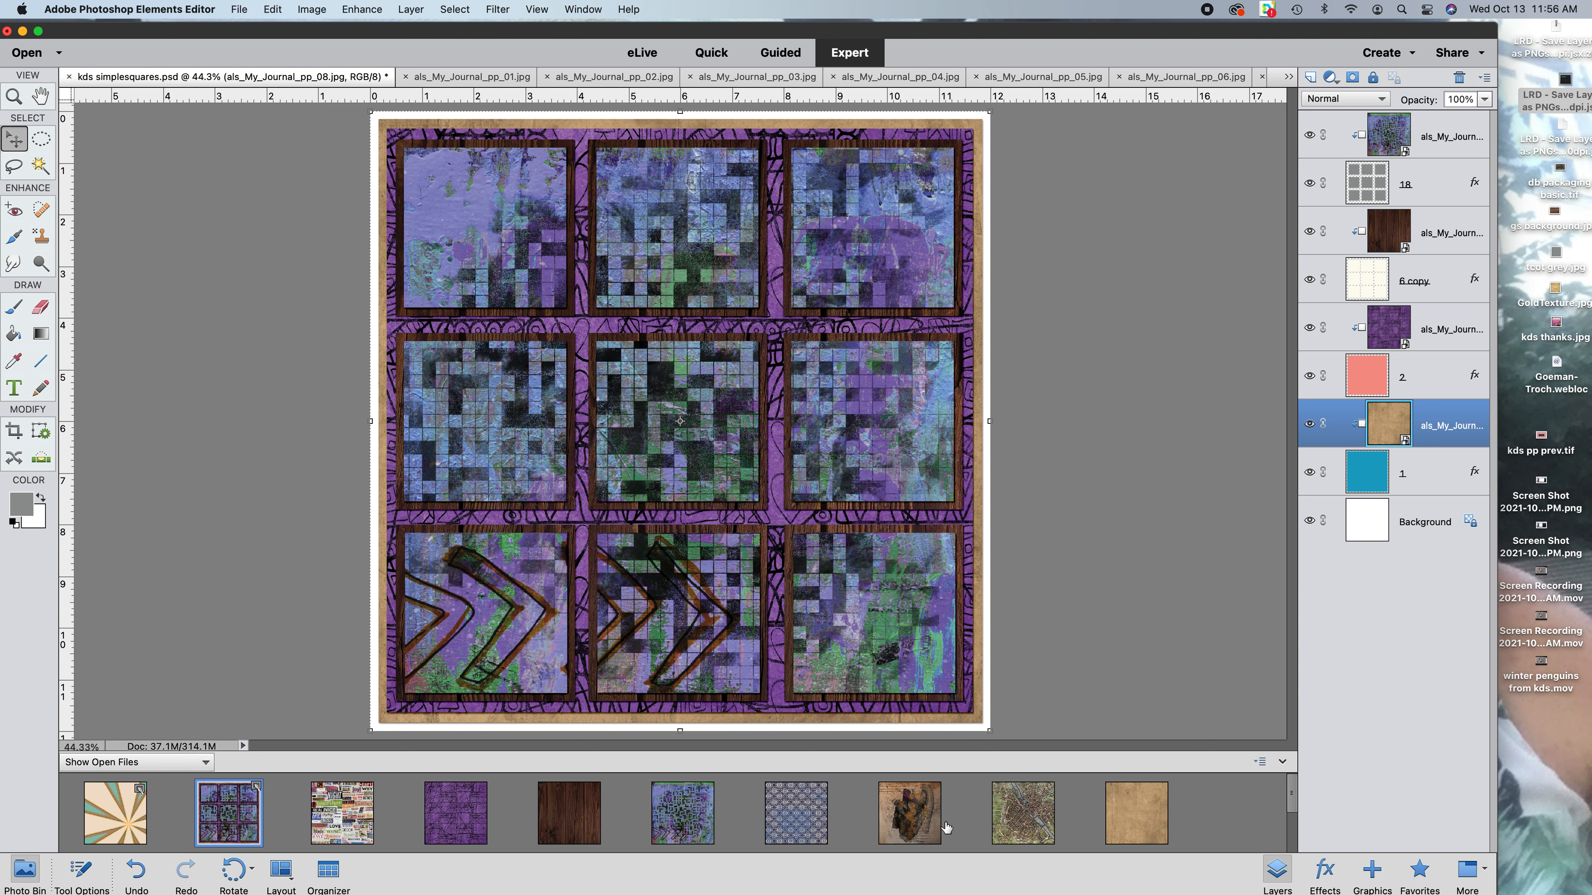
Add the blue tile paper als_My_Journal_pp_05 and place it between layer 1 and the Background as the page background
{"action": "left_click_drag", "start_coordinate": [809, 826], "coordinate": [727, 492]}
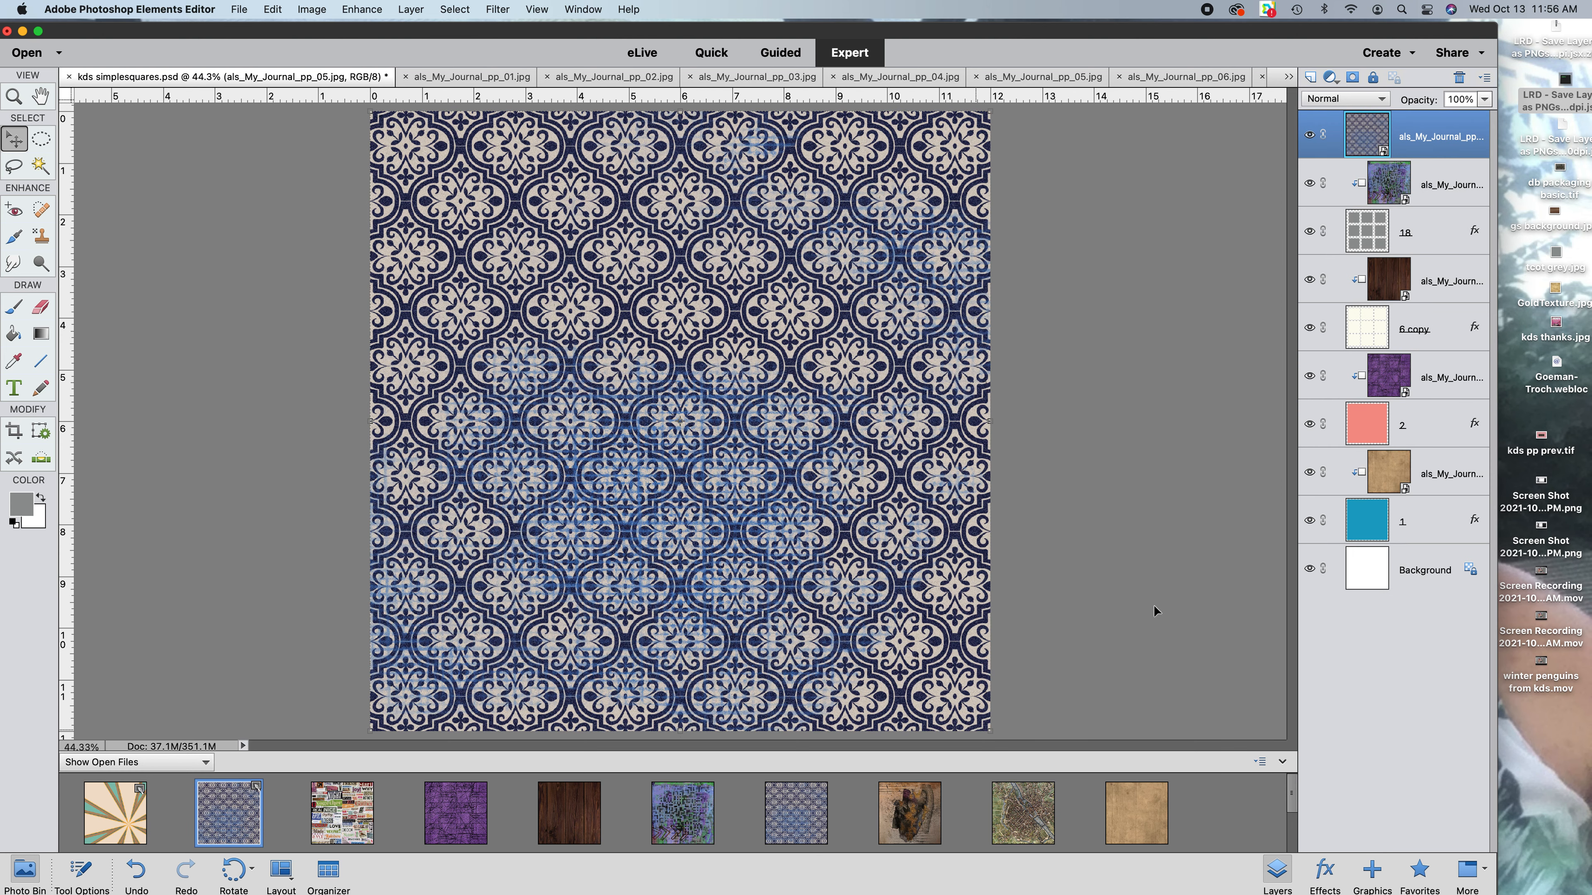
{"action": "left_click_drag", "start_coordinate": [1422, 149], "coordinate": [1409, 539]}
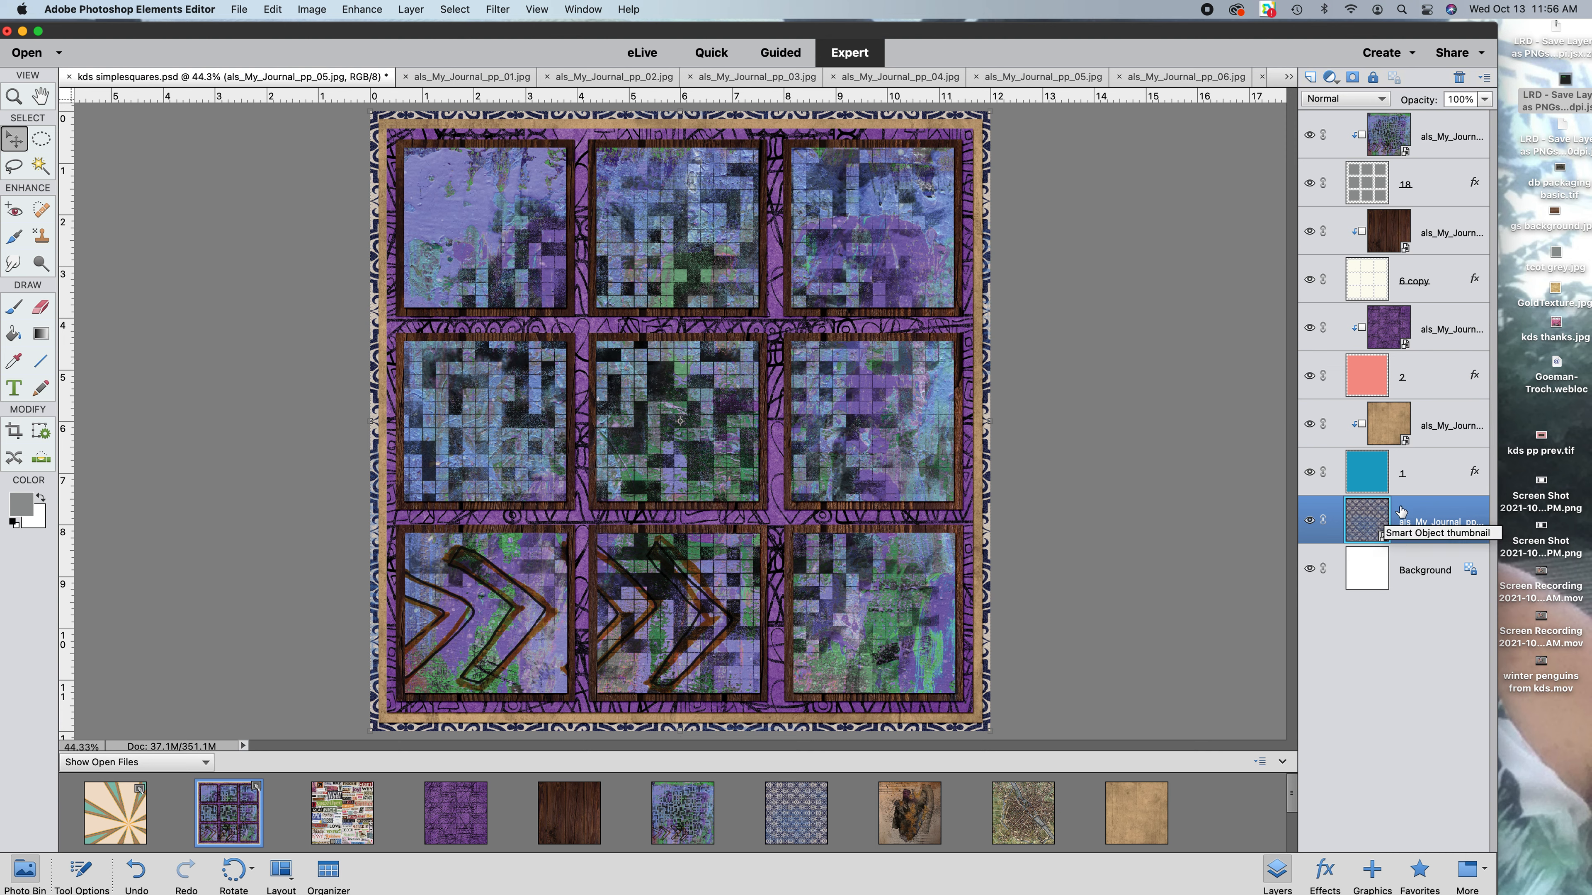
Try moving the tile paper above layer 1, moving layer 1 over it, and clipping the tan paper again
{"action": "left_click_drag", "start_coordinate": [1410, 519], "coordinate": [1403, 455]}
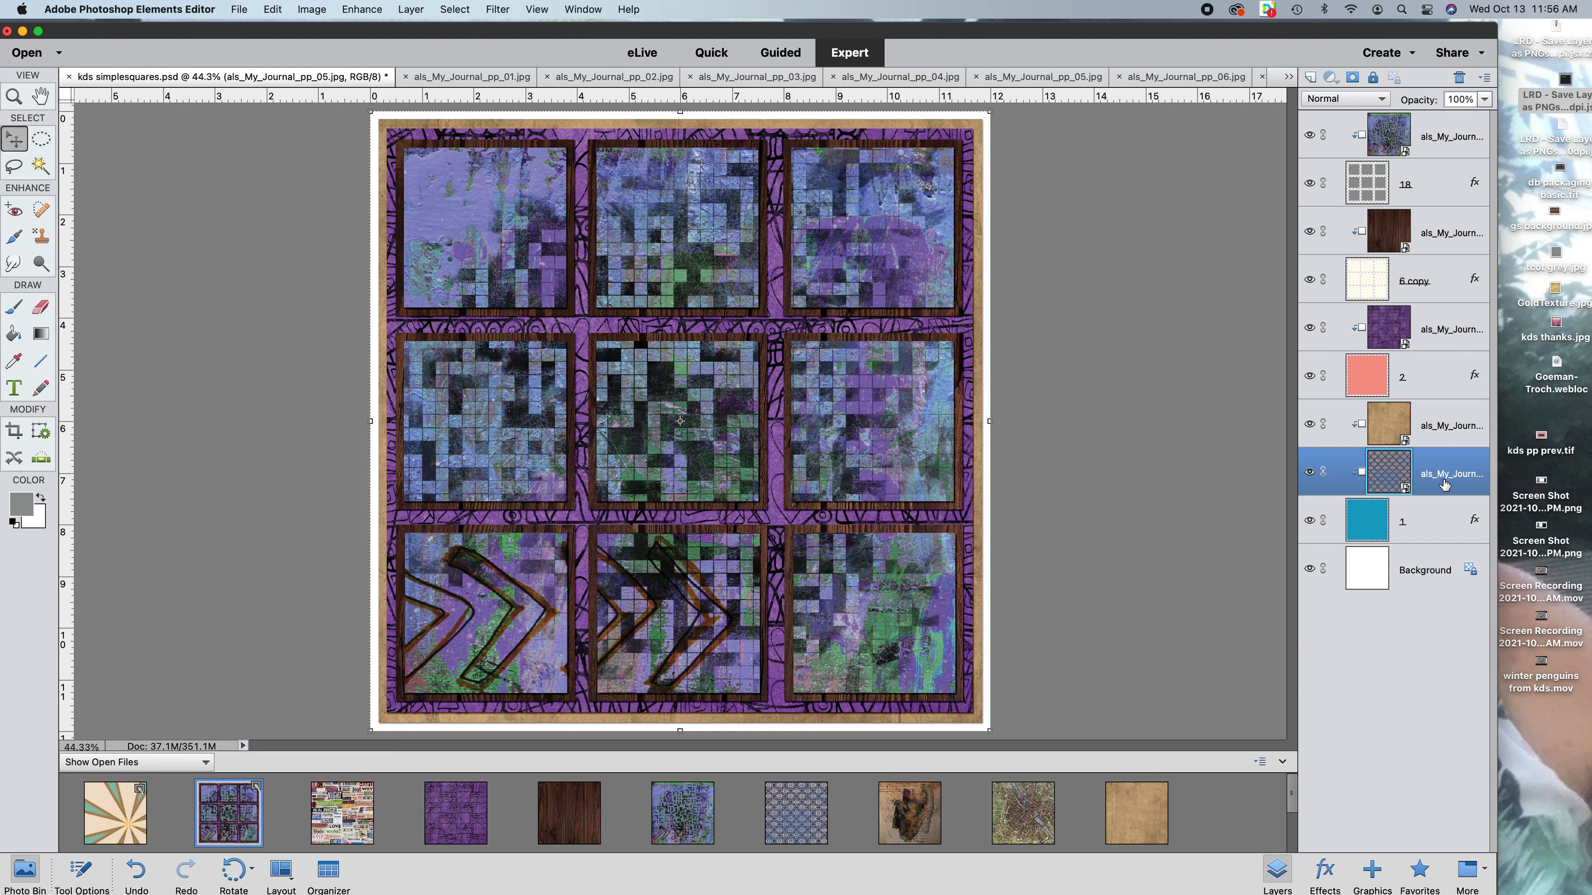
{"action": "left_click_drag", "start_coordinate": [1402, 530], "coordinate": [1393, 465]}
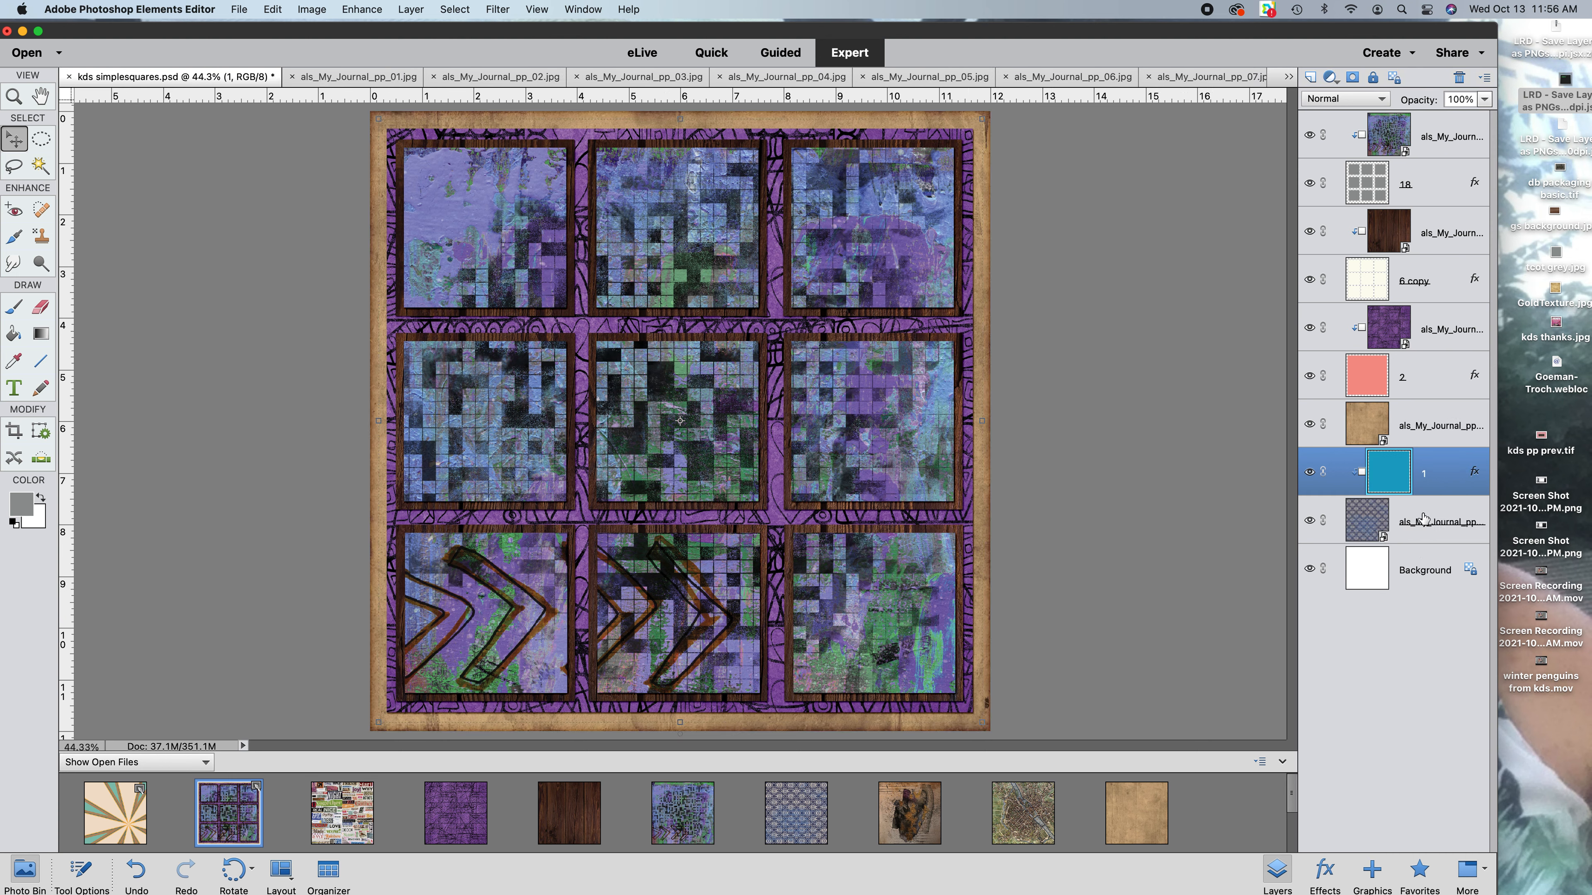
{"action": "left_click", "coordinate": [1407, 434]}
{"action": "right_click", "coordinate": [1409, 432]}
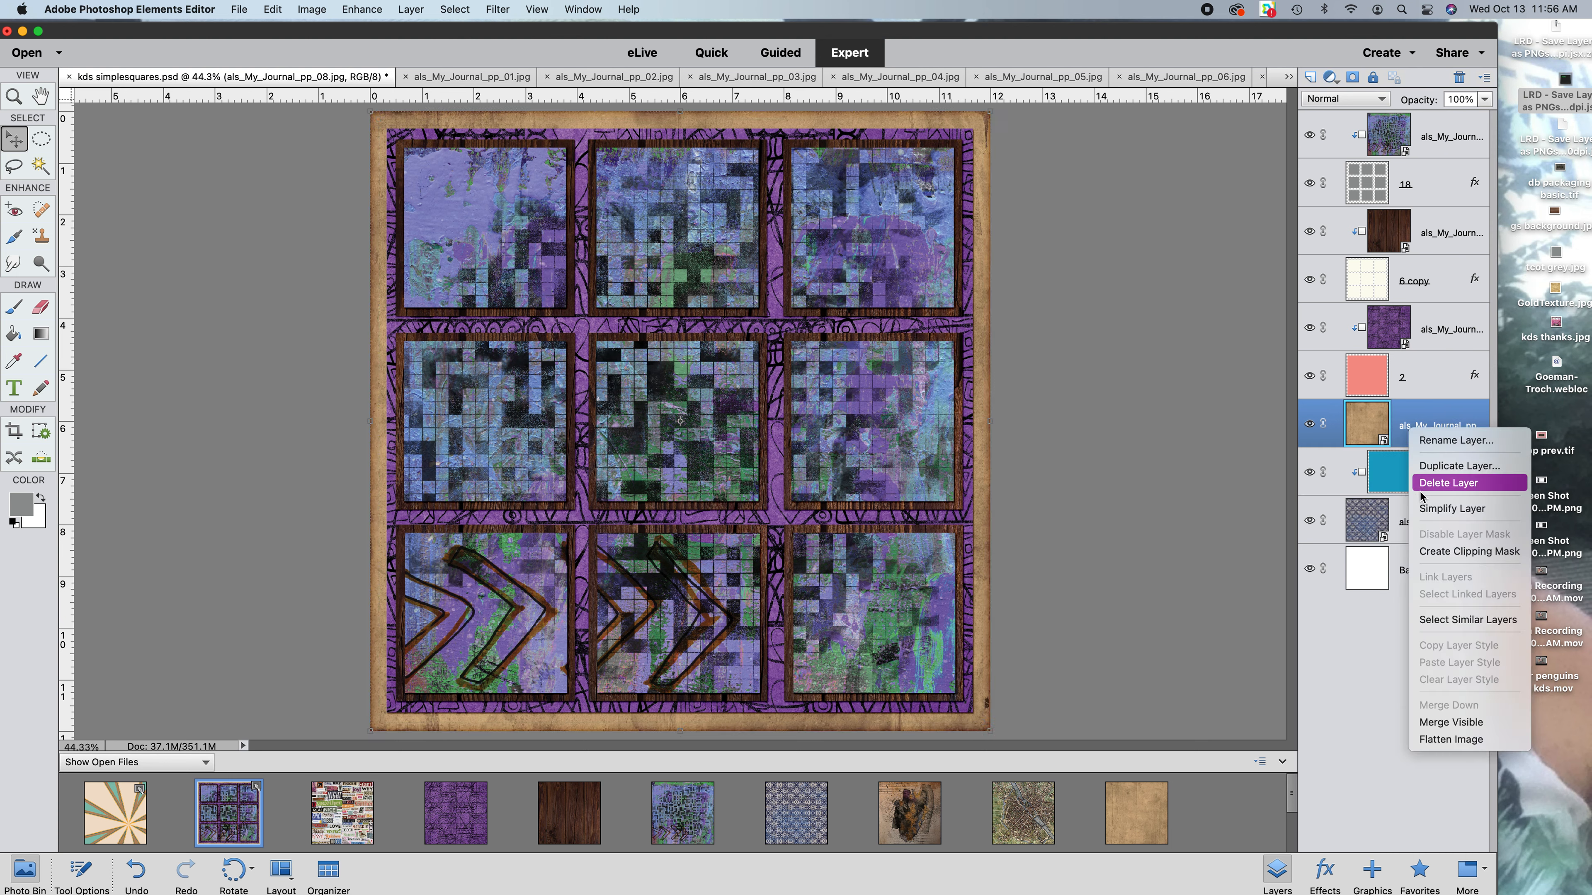
{"action": "left_click", "coordinate": [1432, 553]}
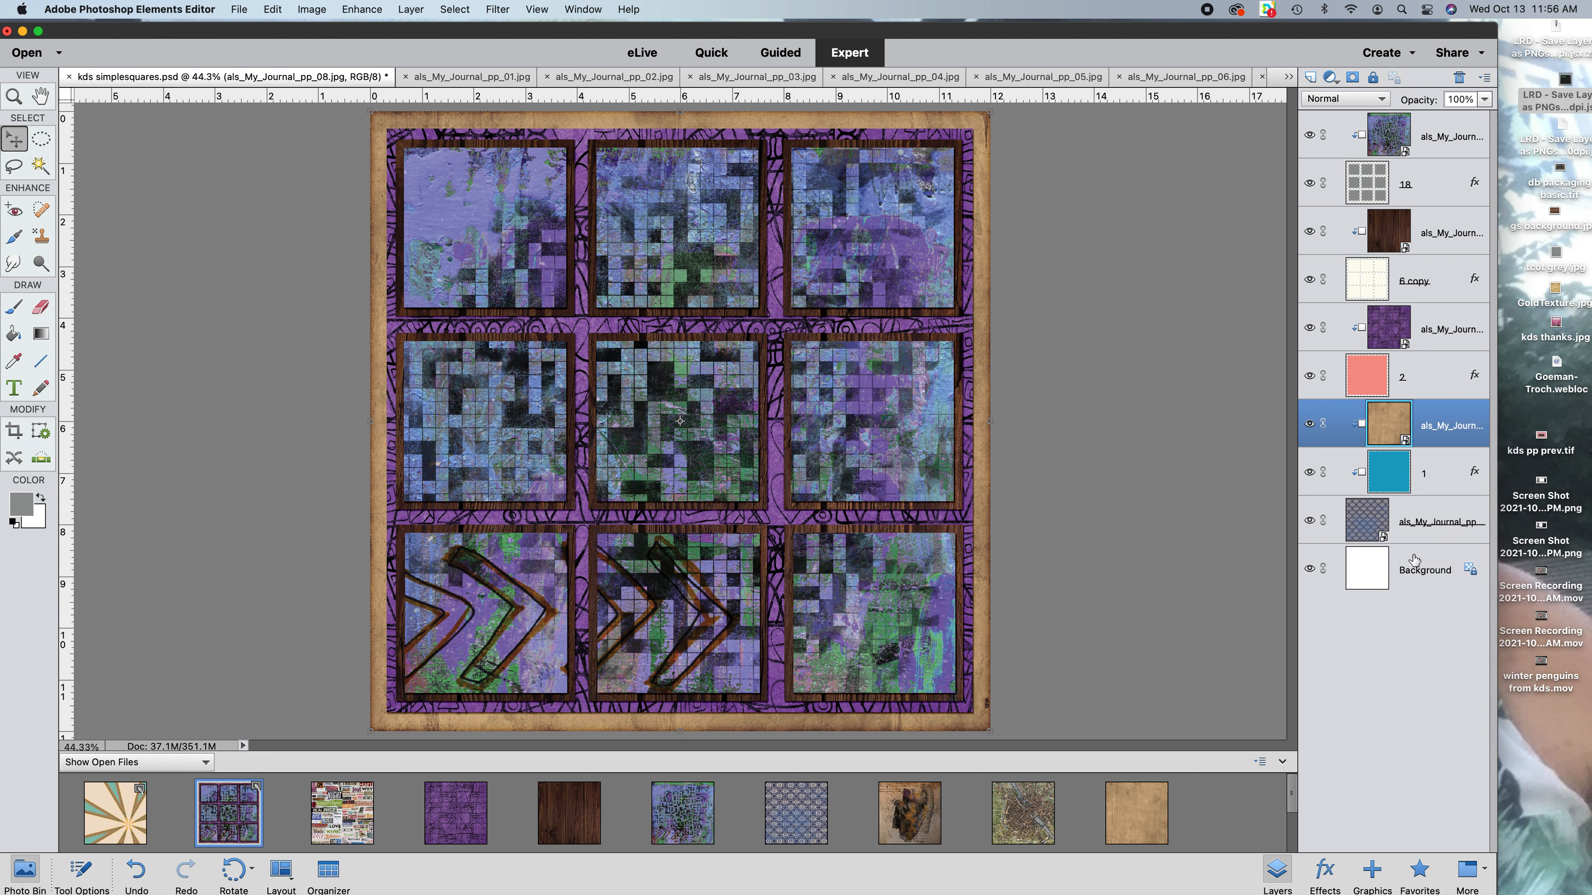
Release layer 1 from its clipping mask, move it beneath the tile paper and clip the tile paper to it
{"action": "left_click", "coordinate": [1430, 487]}
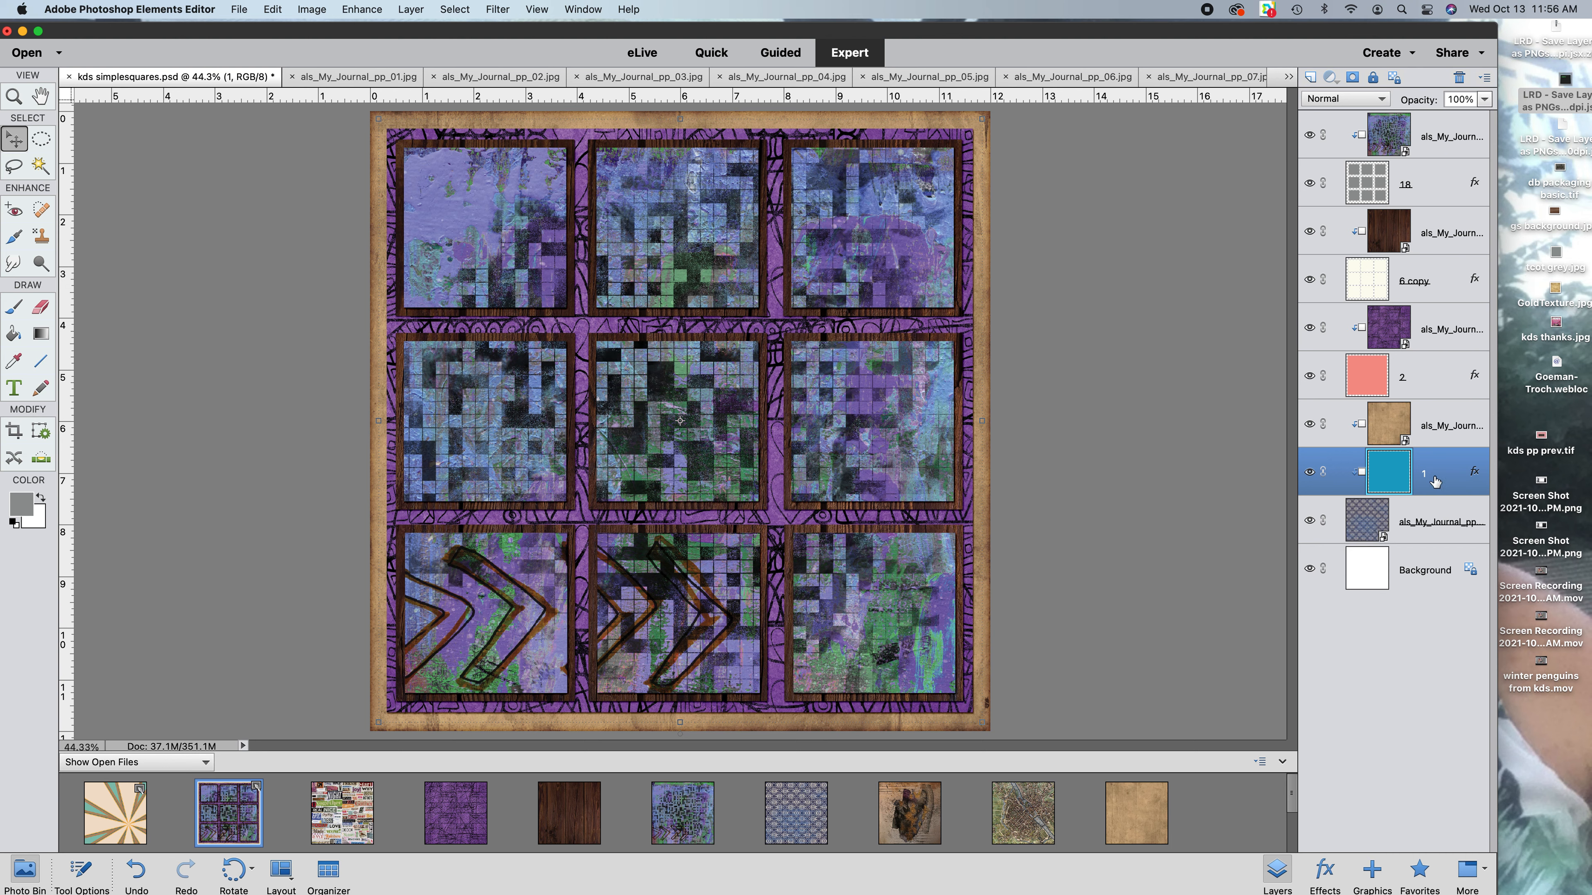
{"action": "right_click", "coordinate": [1435, 477]}
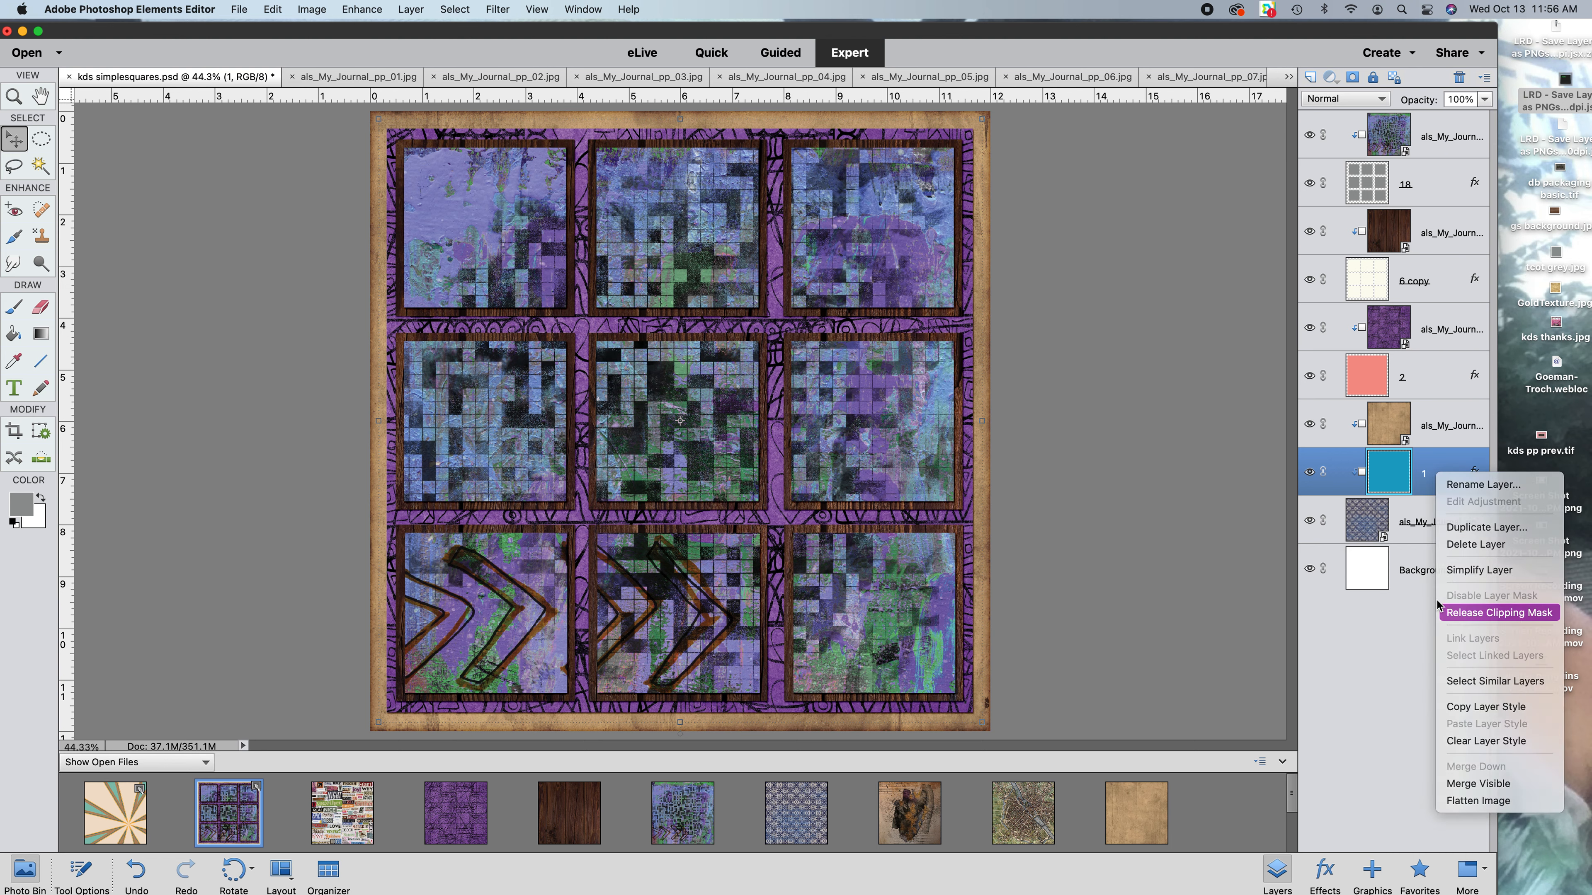
{"action": "left_click", "coordinate": [1447, 612]}
{"action": "left_click_drag", "start_coordinate": [1399, 486], "coordinate": [1391, 540]}
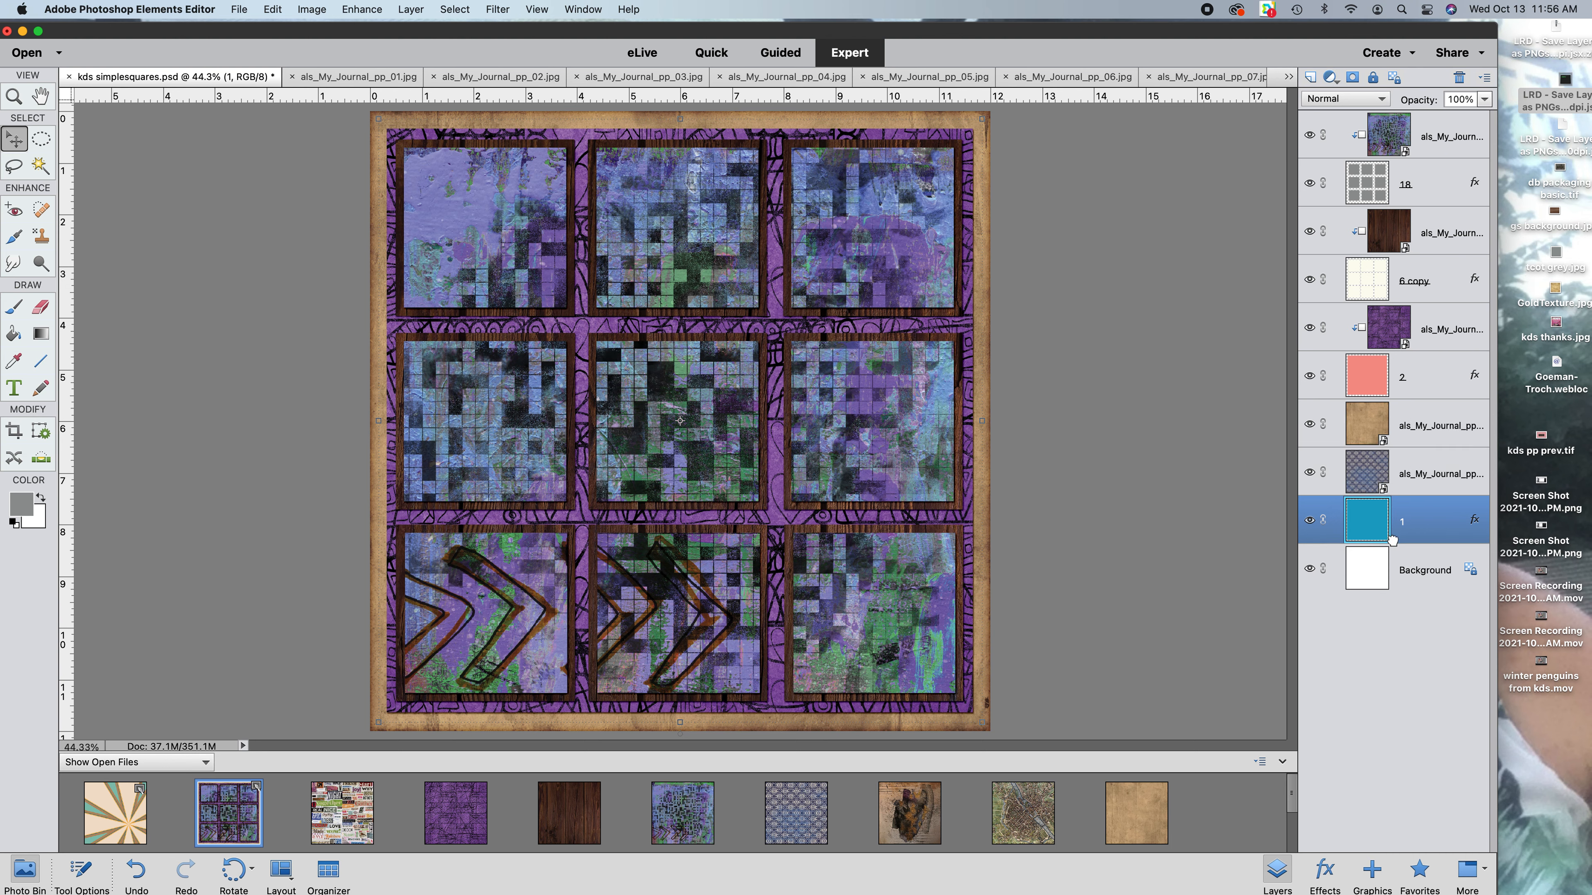
{"action": "left_click", "coordinate": [1411, 482]}
{"action": "right_click", "coordinate": [1410, 483]}
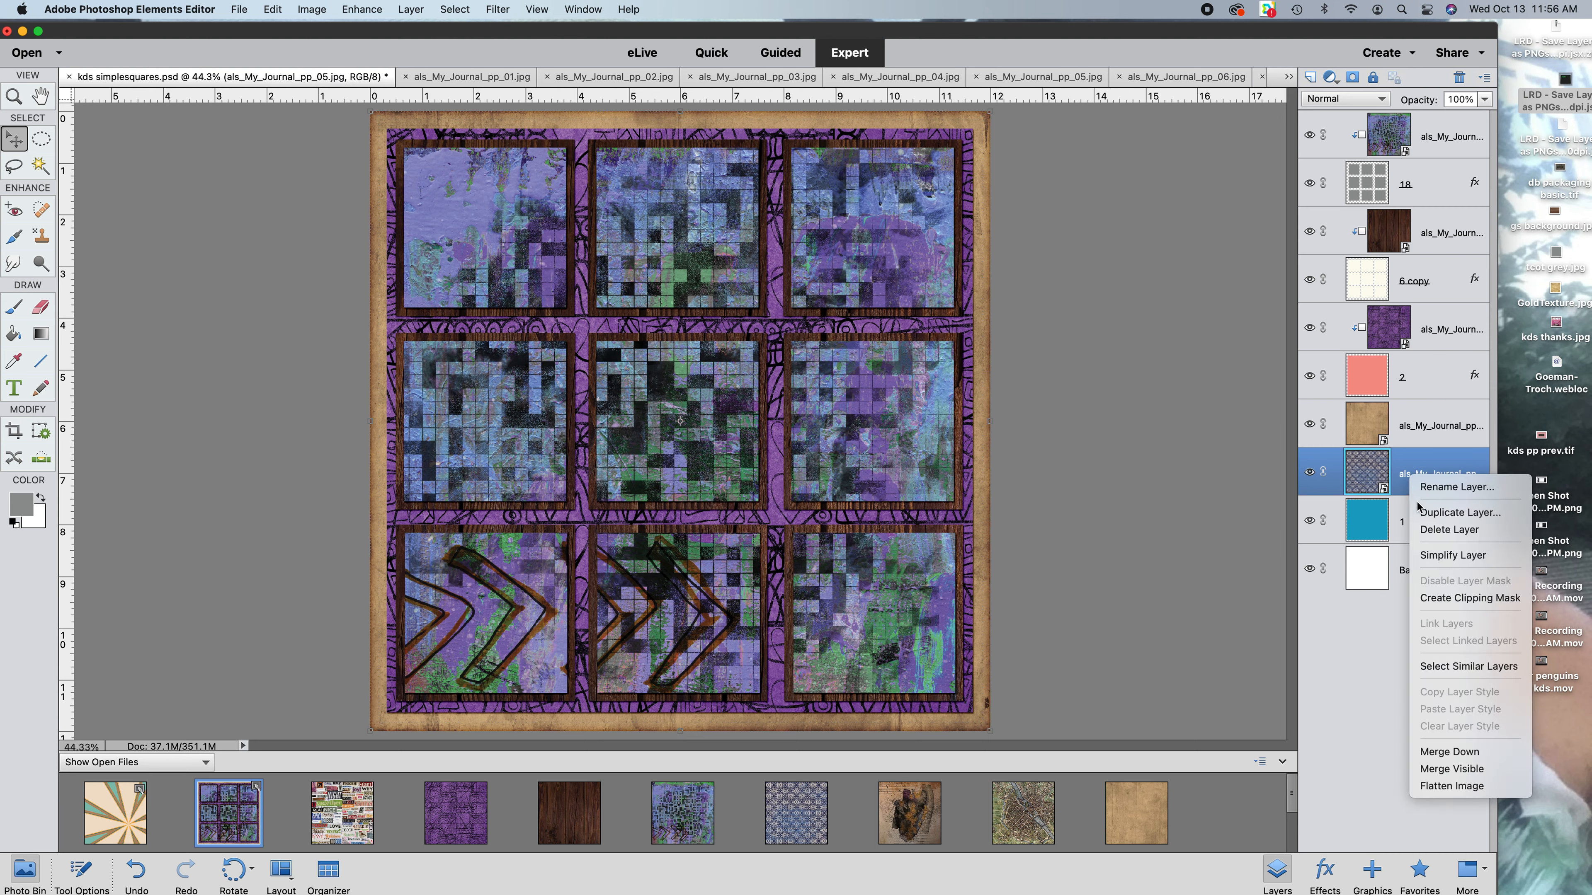
{"action": "left_click", "coordinate": [1441, 598]}
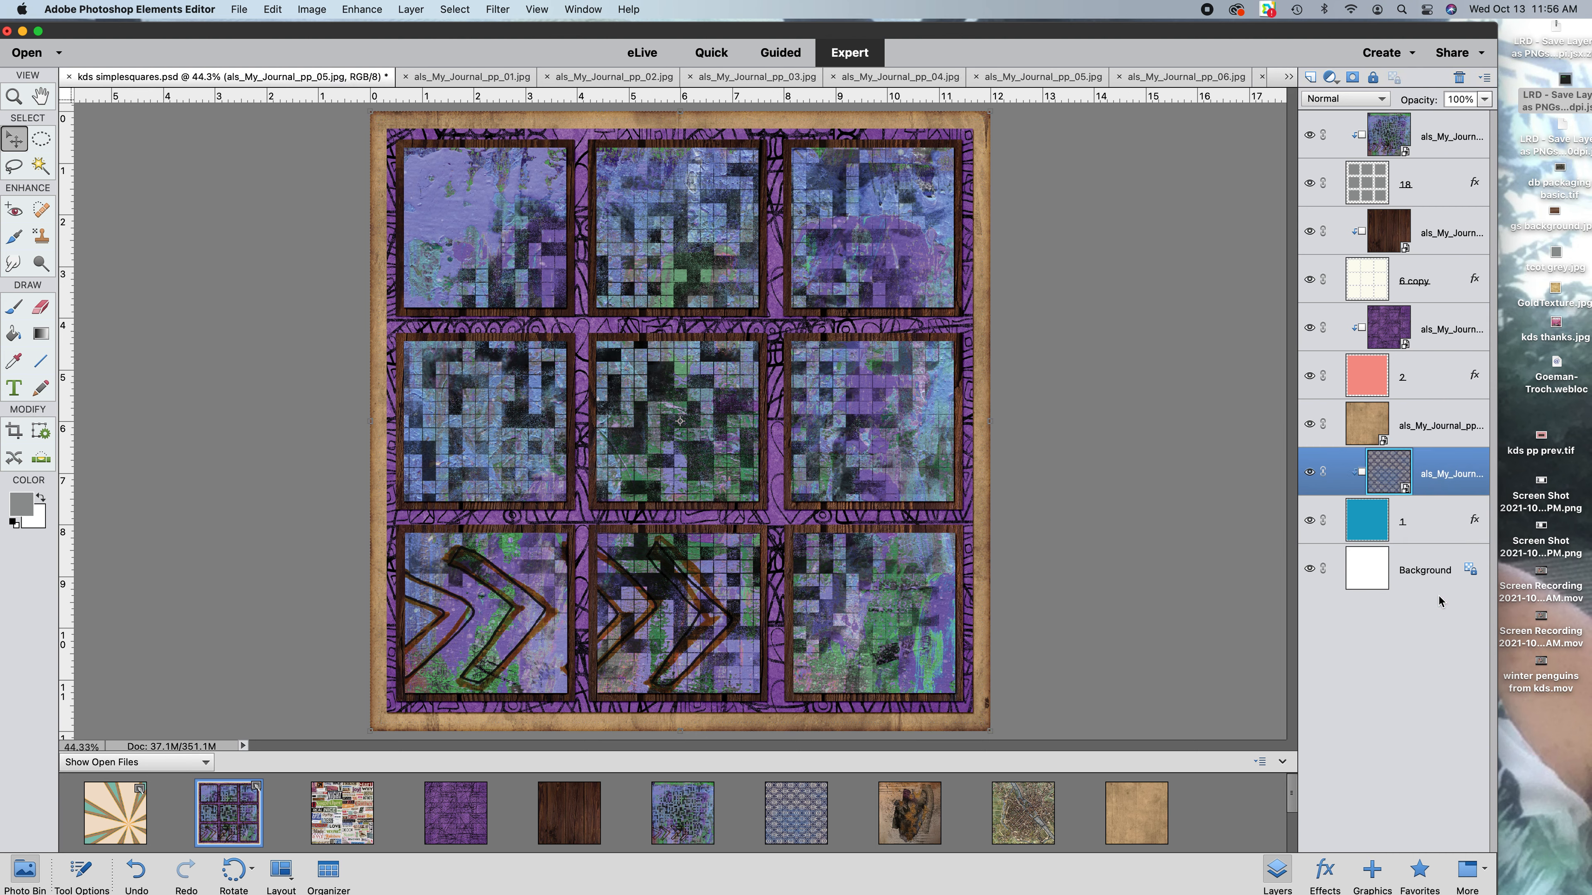
Undo the layer reordering and clipping changes back to the unclipped tile paper between layer 1 and the Background
{"action": "left_click", "coordinate": [138, 873]}
{"action": "left_click", "coordinate": [139, 875]}
{"action": "left_click", "coordinate": [139, 874]}
{"action": "left_click", "coordinate": [138, 875]}
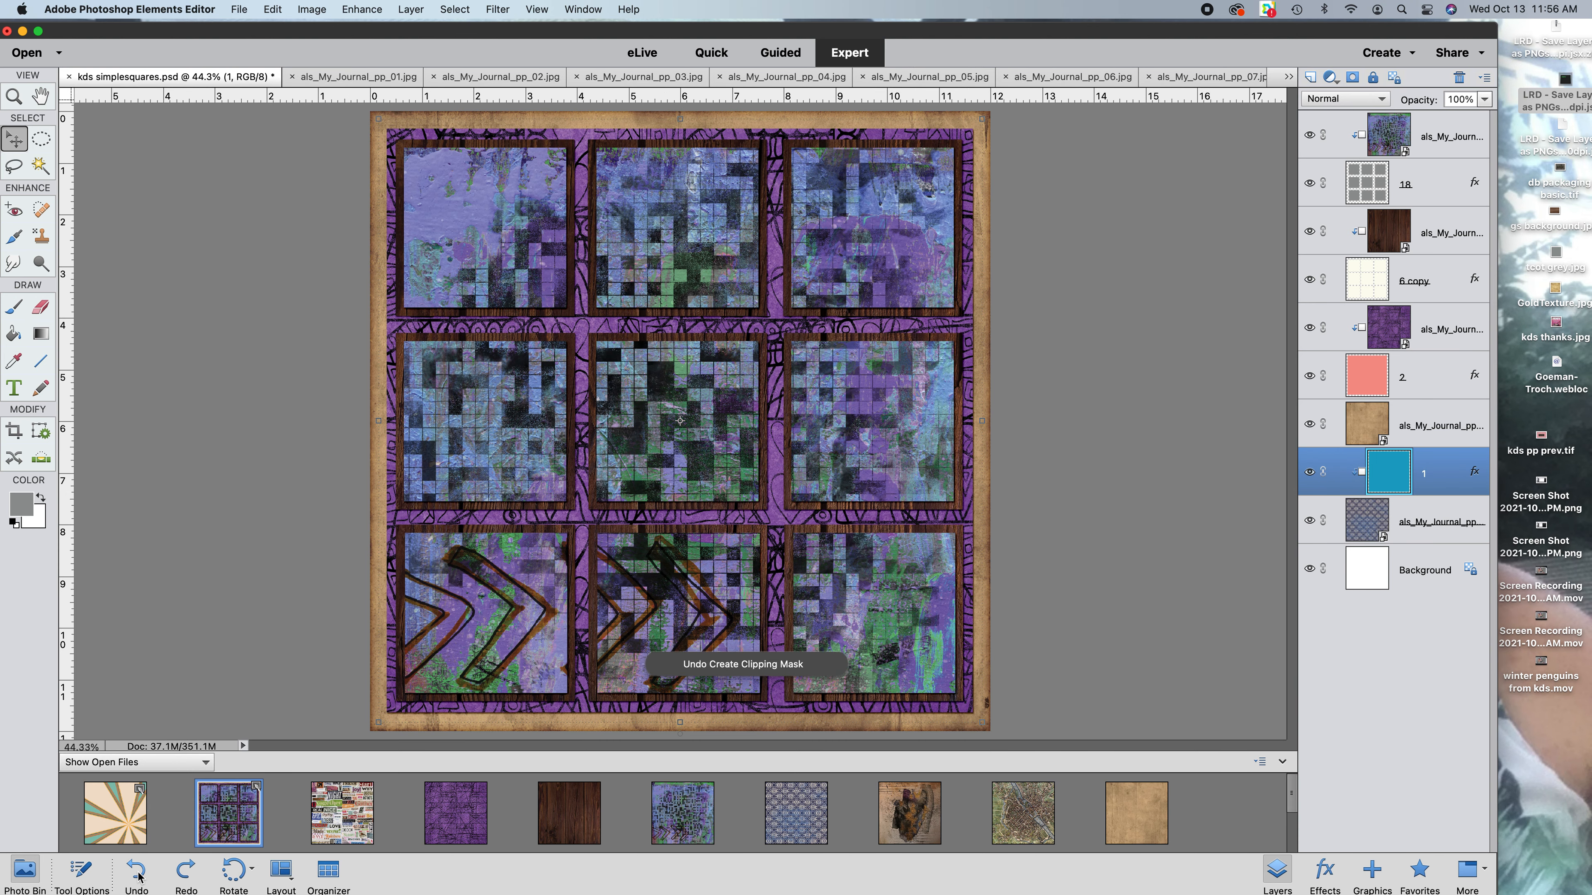
{"action": "left_click", "coordinate": [138, 874]}
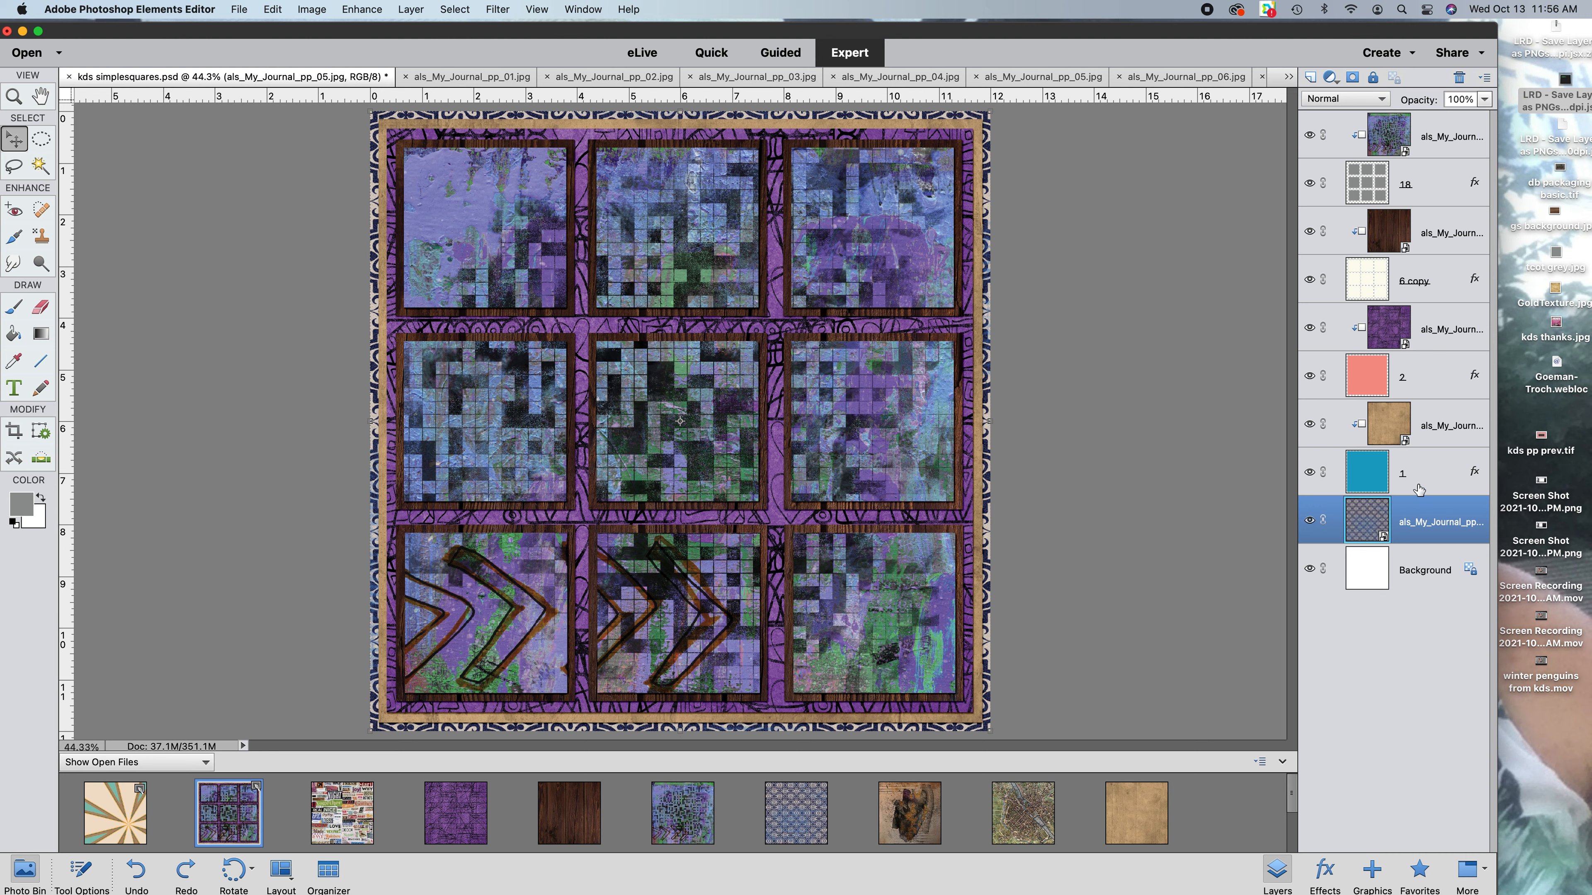
Add the pale textured paper als_My_Journal_pp_12 clipped directly above the 6 copy layer and hide the dark wood paper
{"action": "scroll", "coordinate": [724, 820], "scroll_direction": "down", "scroll_amount": 2}
{"action": "scroll", "coordinate": [724, 820], "scroll_direction": "up", "scroll_amount": 2}
{"action": "scroll", "coordinate": [724, 820], "scroll_direction": "down", "scroll_amount": 2}
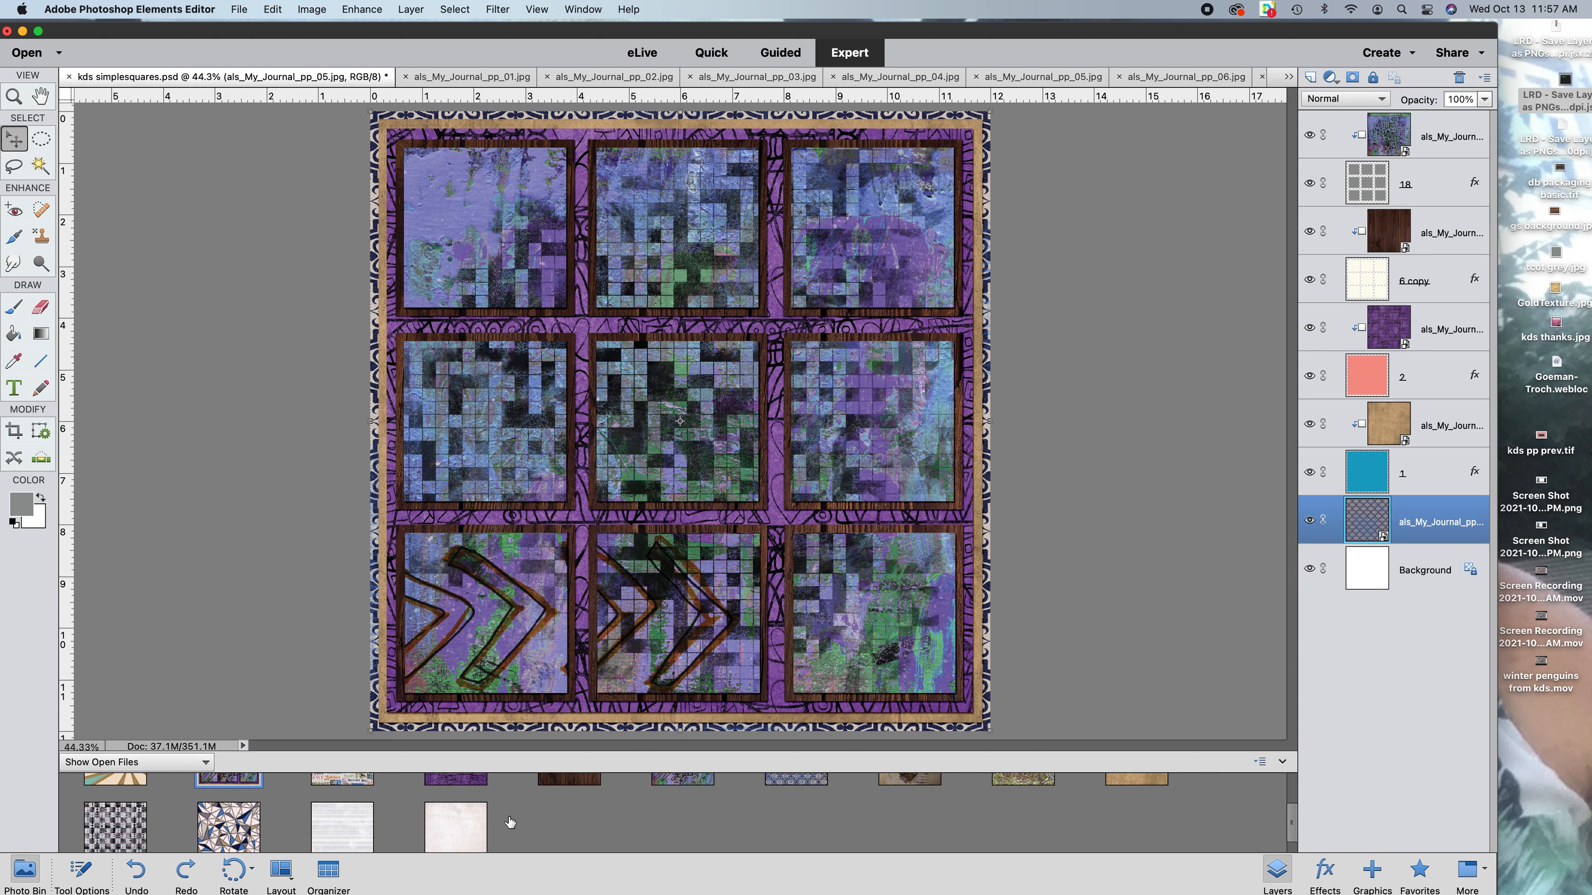
{"action": "left_click_drag", "start_coordinate": [475, 817], "coordinate": [611, 430]}
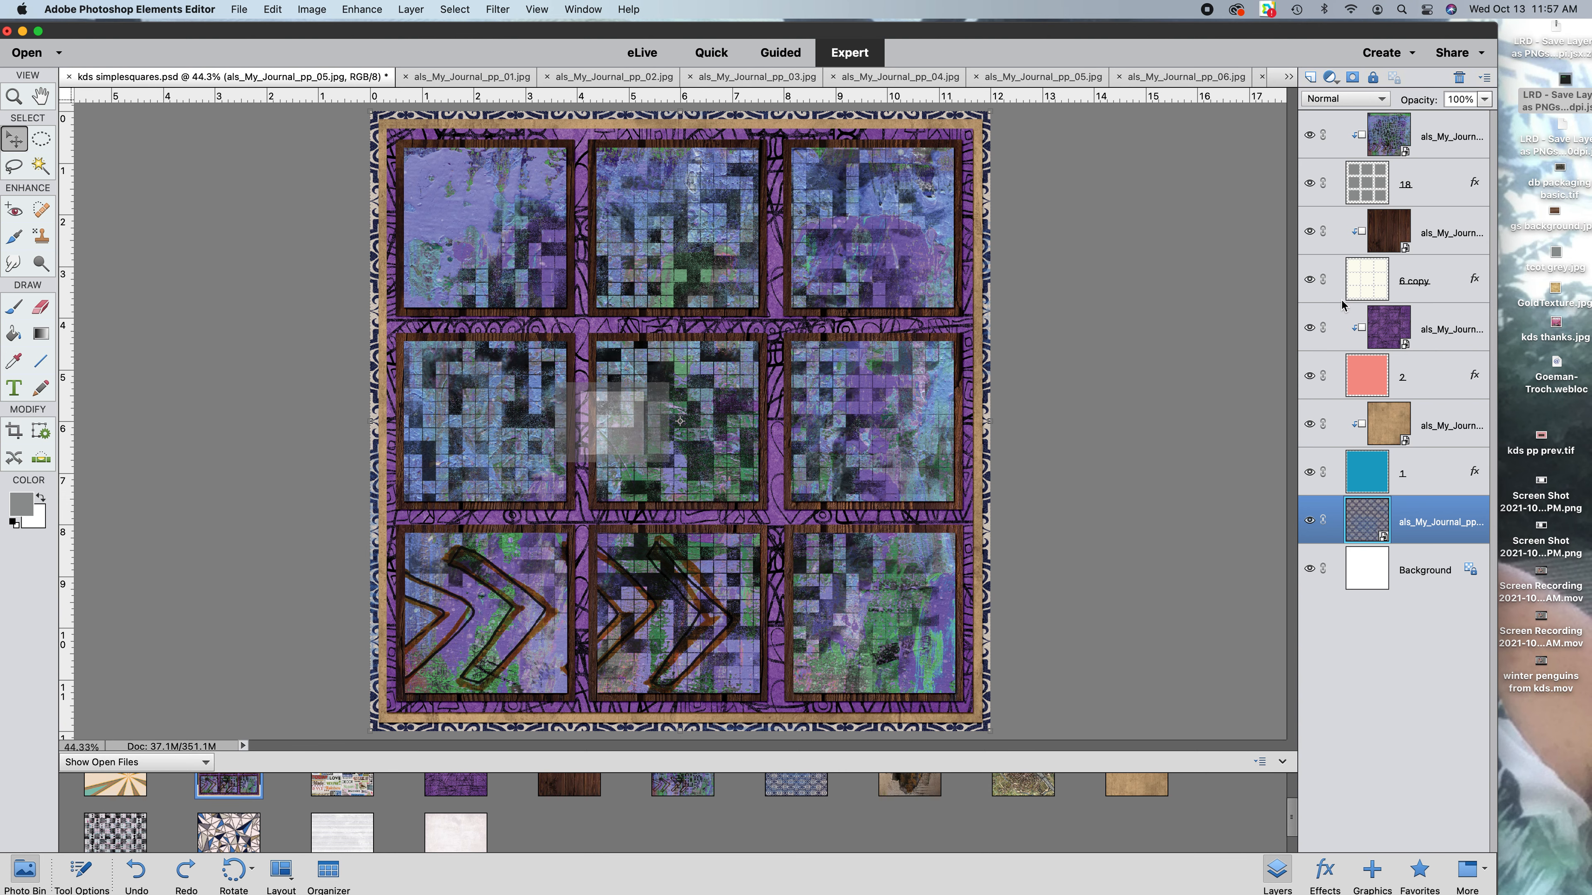
{"action": "left_click_drag", "start_coordinate": [1414, 150], "coordinate": [1404, 301]}
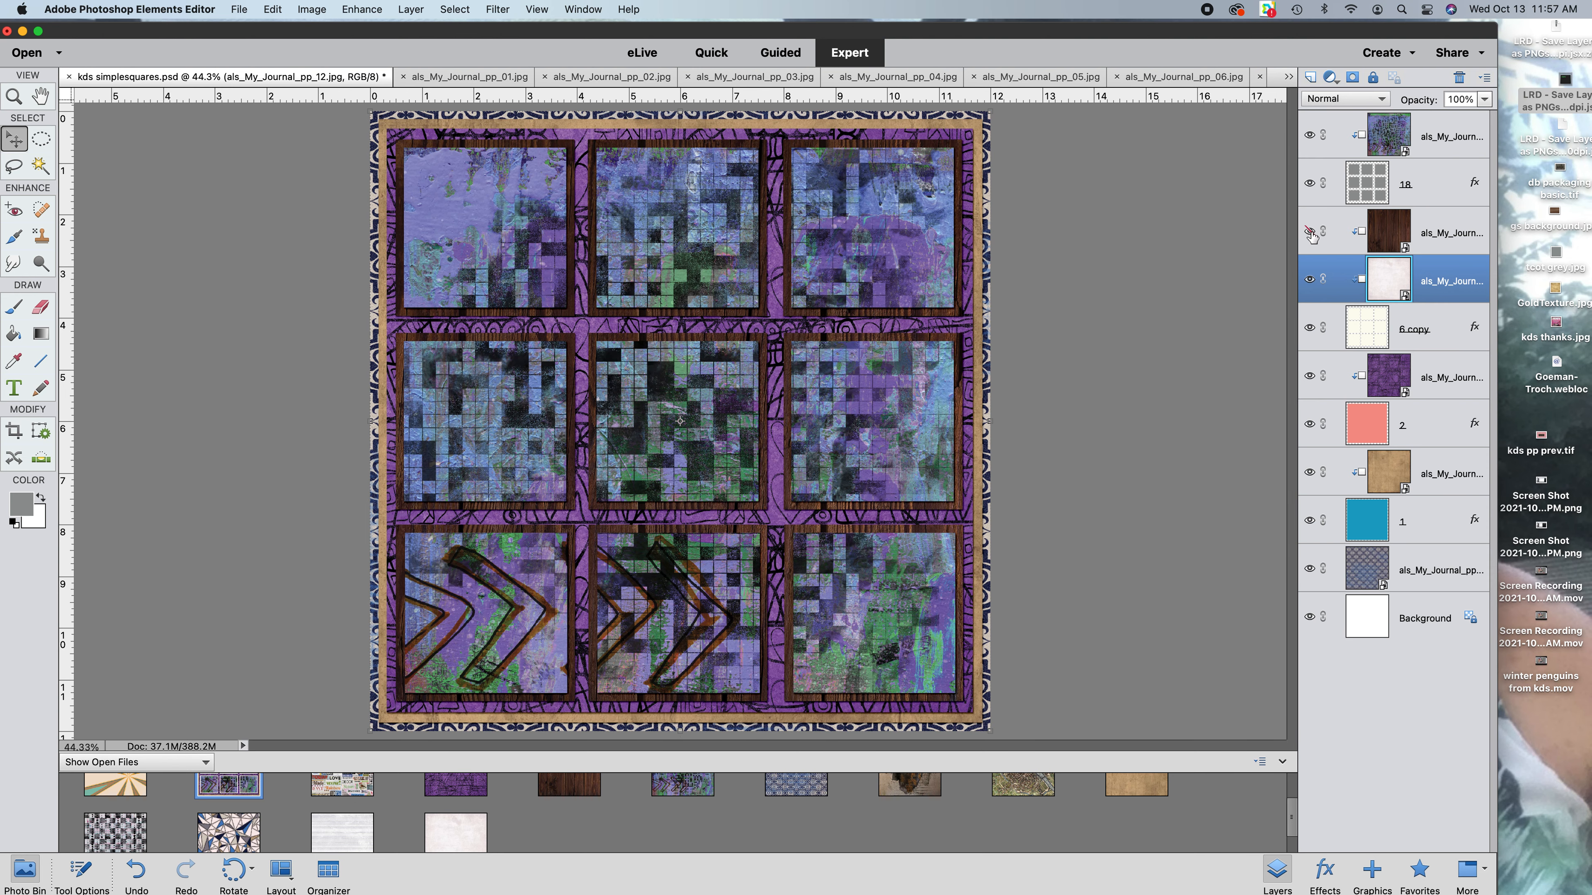
{"action": "left_click", "coordinate": [1310, 232]}
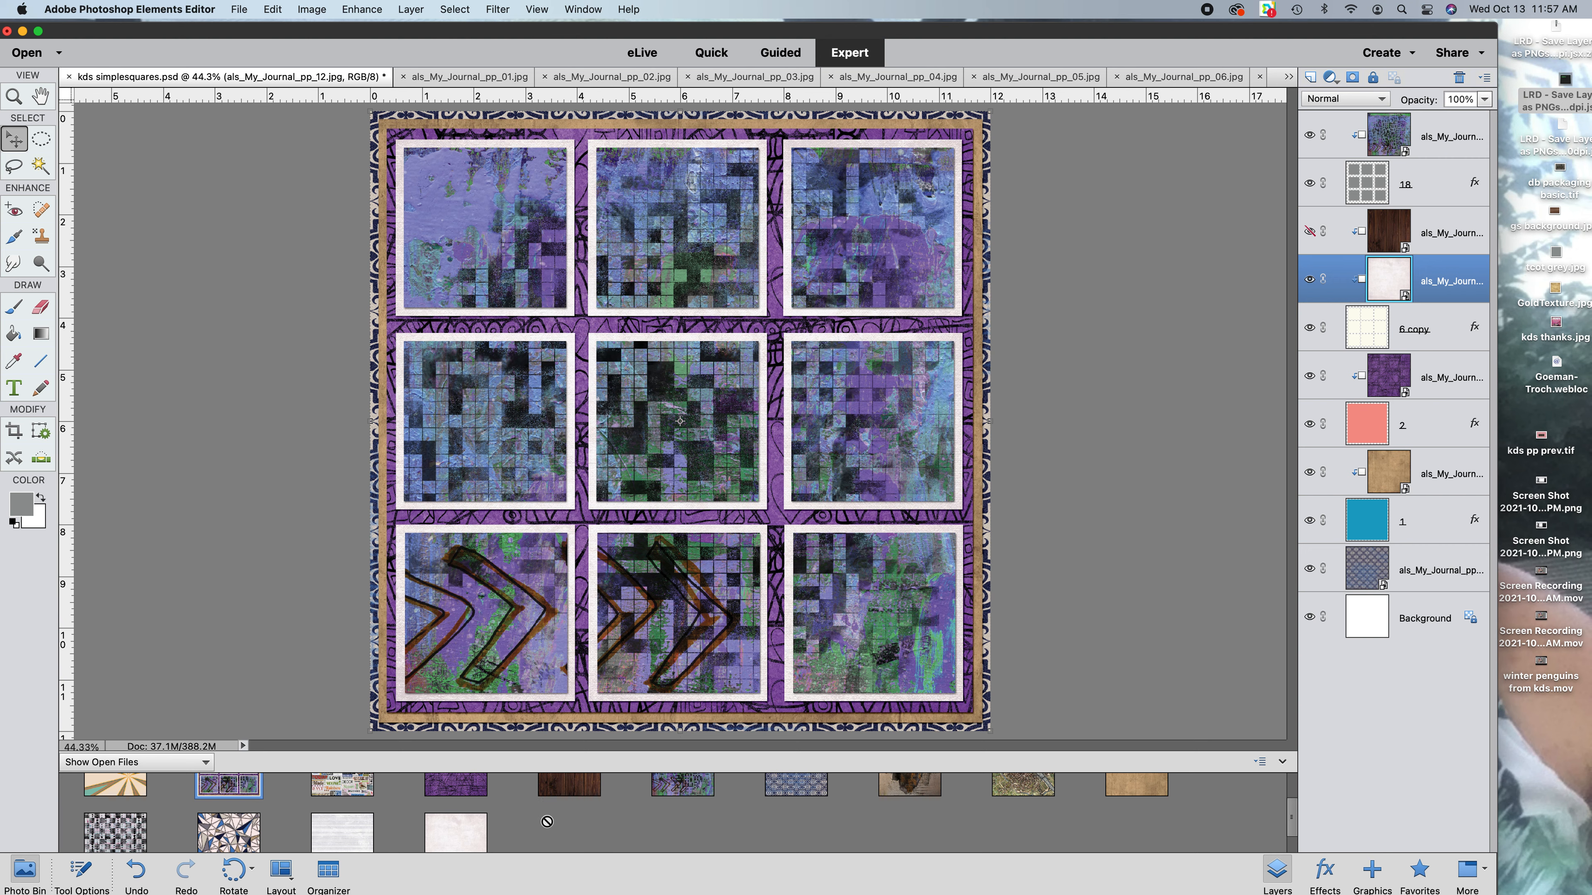
Add another copy of the pale paper als_My_Journal_pp_12 clipped directly above layer 1 and hide the tan paper
{"action": "scroll", "coordinate": [376, 839], "scroll_direction": "down", "scroll_amount": 2}
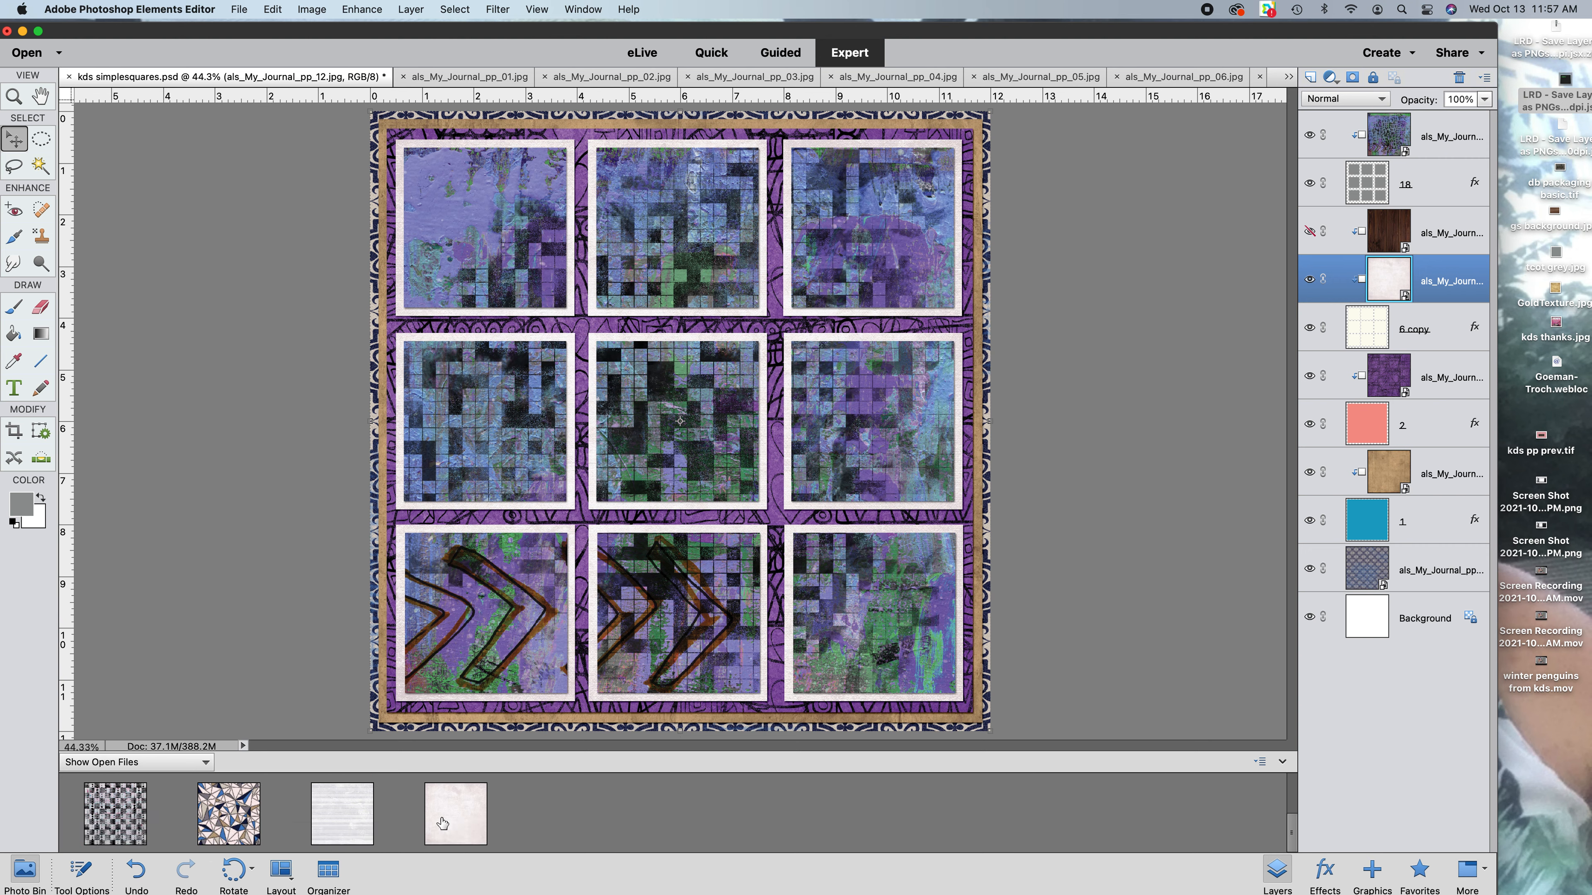
{"action": "left_click_drag", "start_coordinate": [442, 823], "coordinate": [563, 523]}
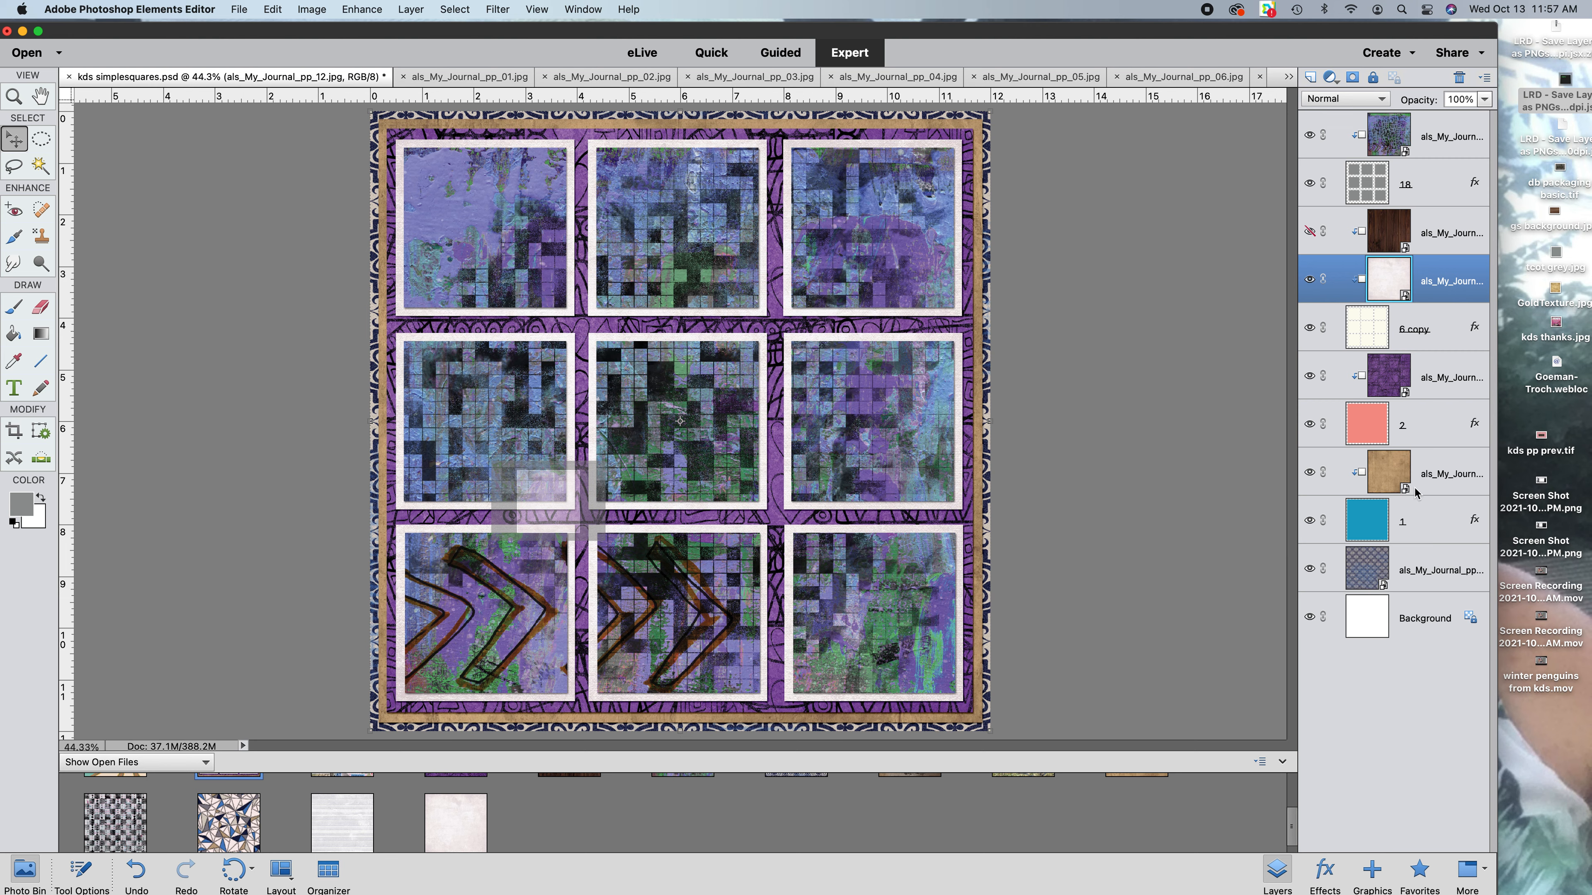
{"action": "left_click_drag", "start_coordinate": [1424, 150], "coordinate": [1435, 550]}
{"action": "left_click", "coordinate": [1309, 472]}
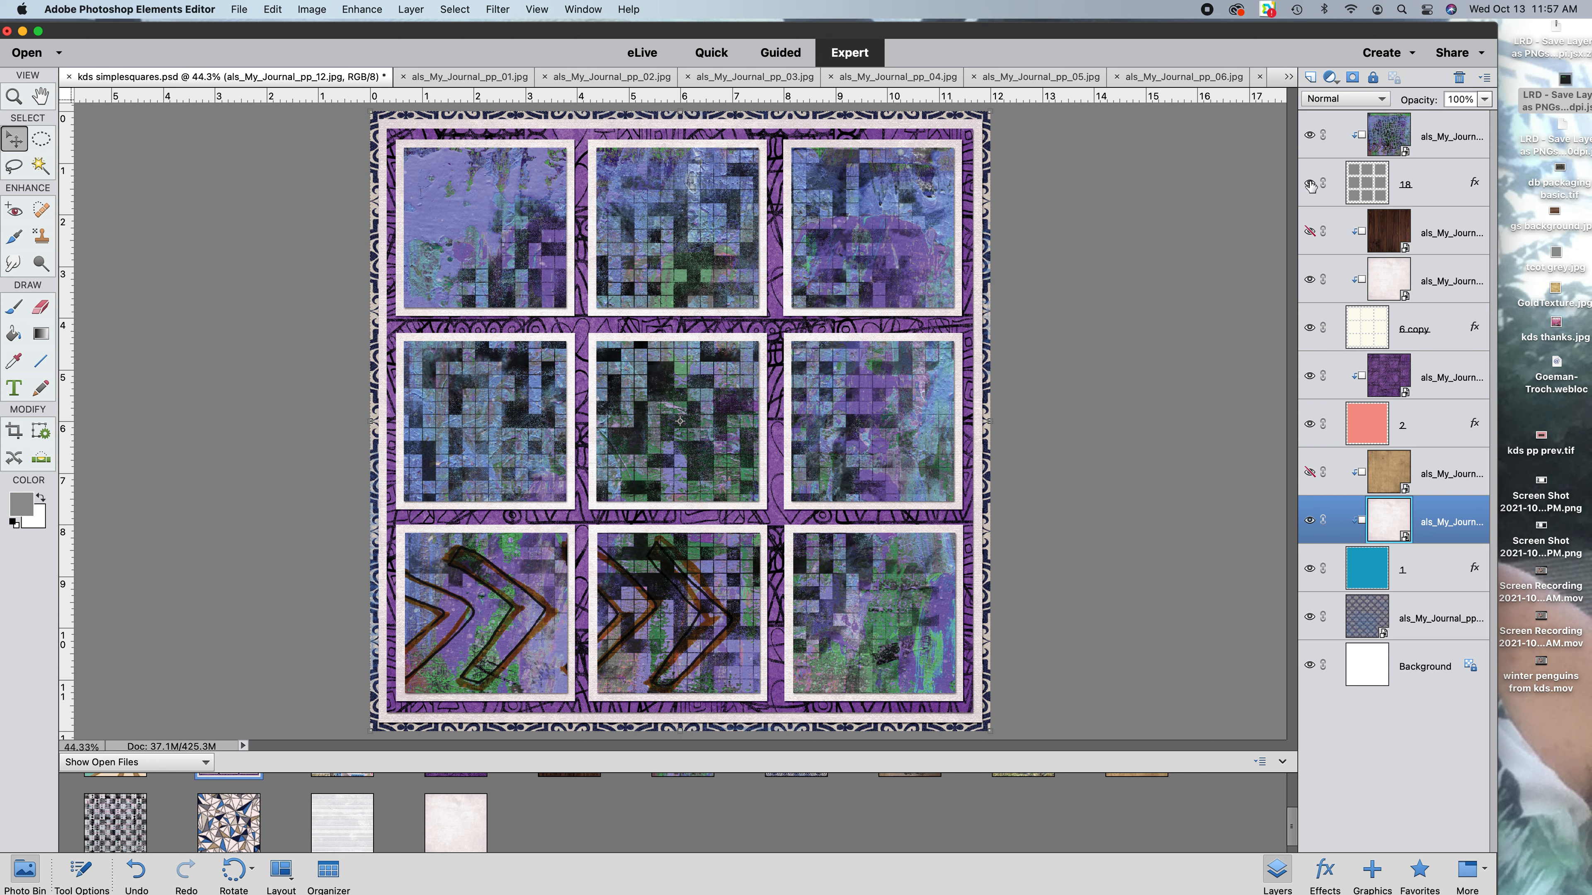
Hide the upper pale paper, 6 copy and 18 layers, and show them again together with the dark wood paper
{"action": "left_click", "coordinate": [1310, 281]}
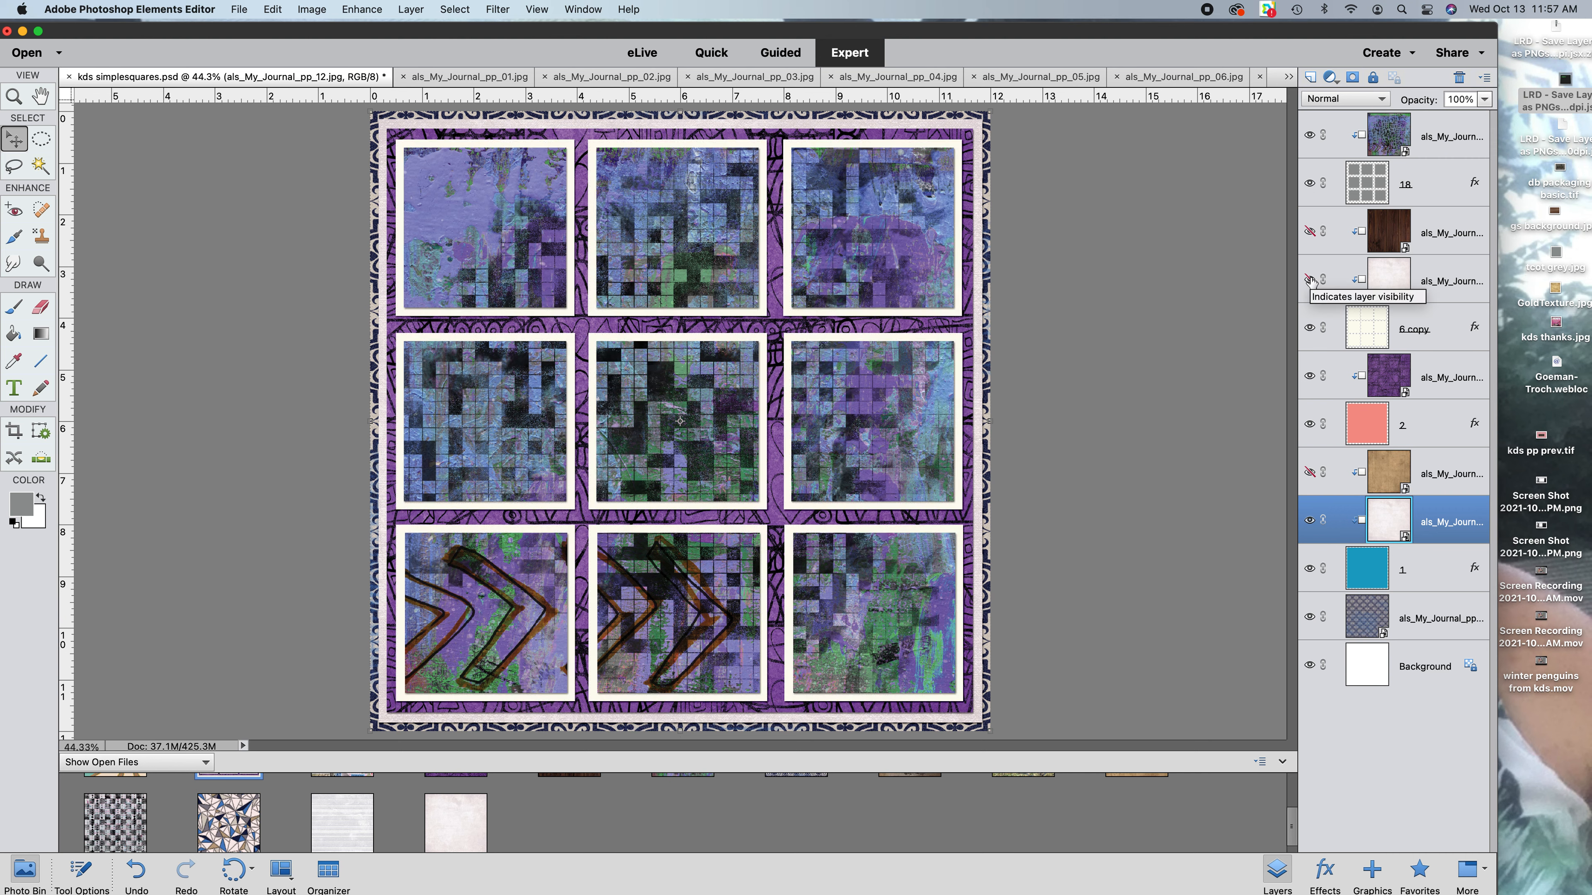
{"action": "left_click", "coordinate": [1309, 328]}
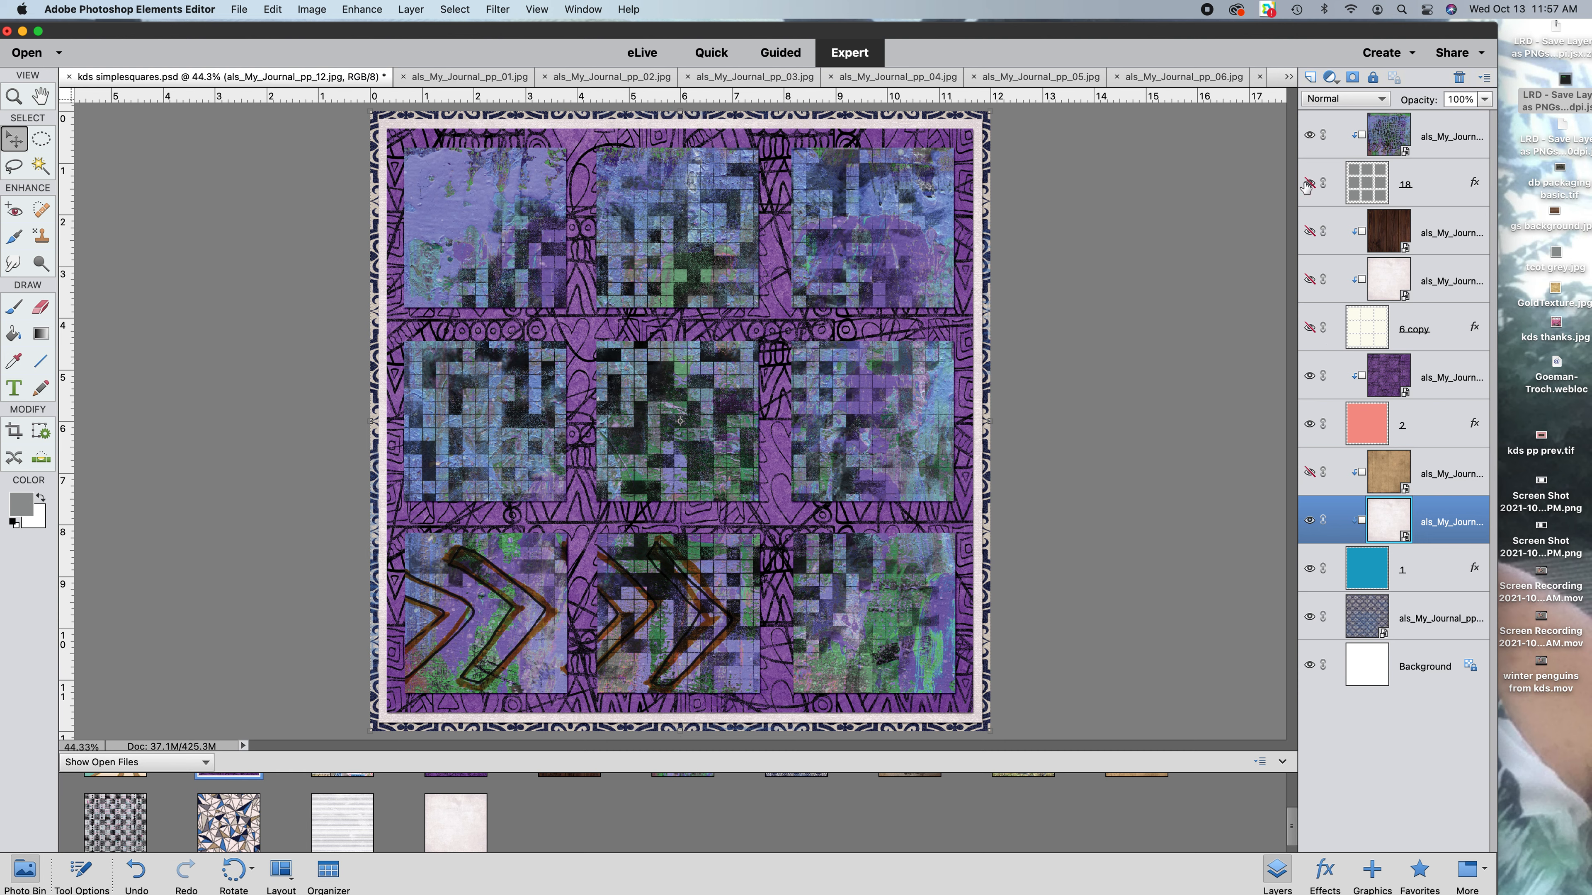
{"action": "left_click", "coordinate": [1309, 184]}
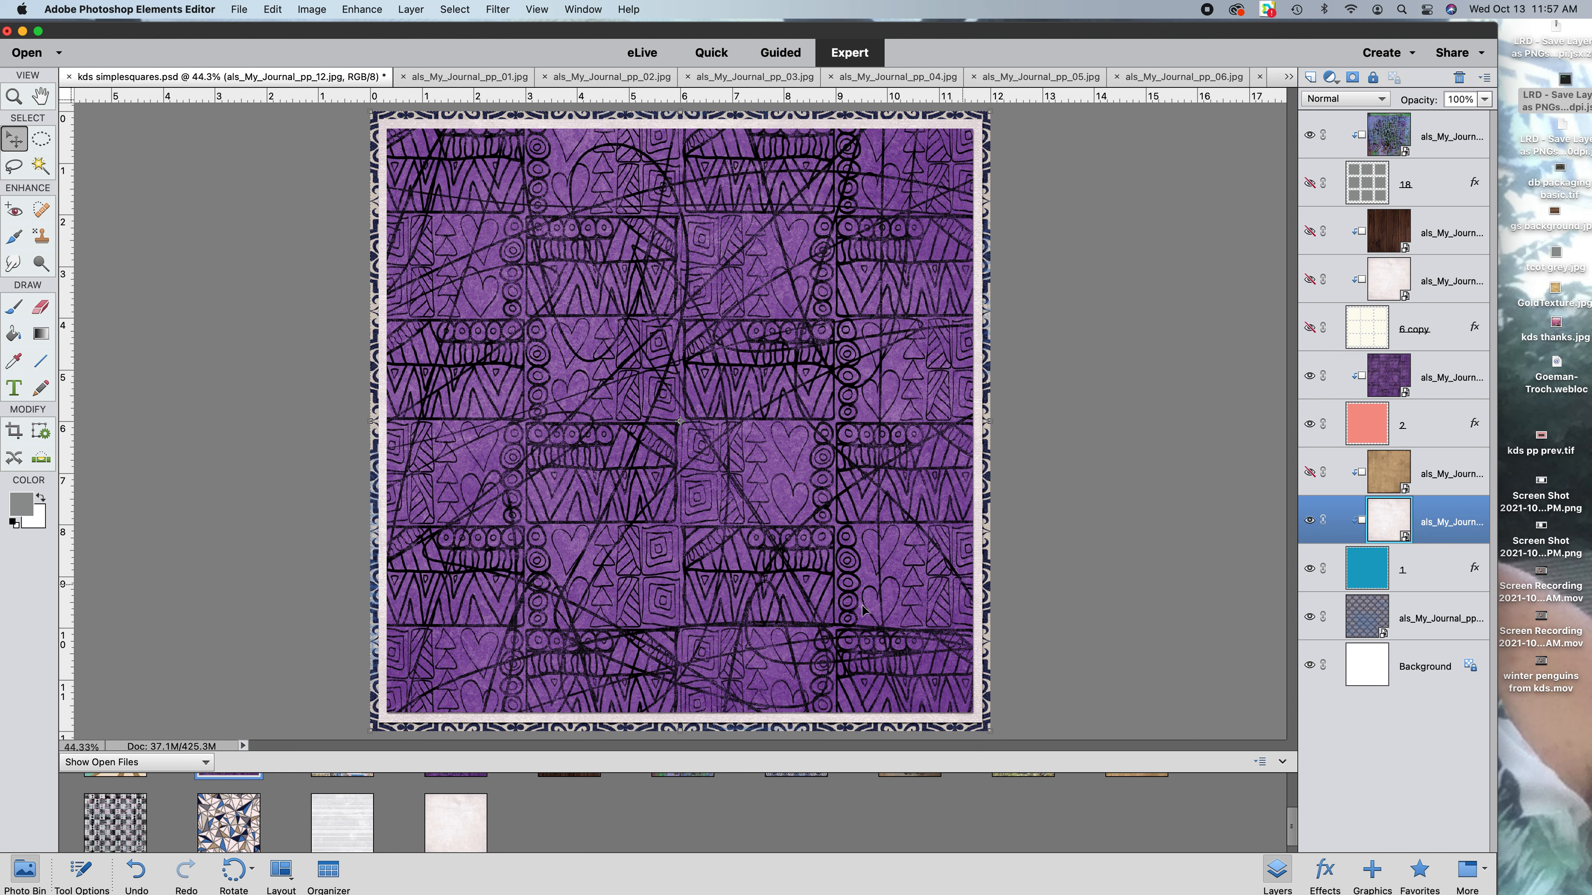
{"action": "left_click", "coordinate": [1309, 183]}
{"action": "left_click", "coordinate": [1310, 280]}
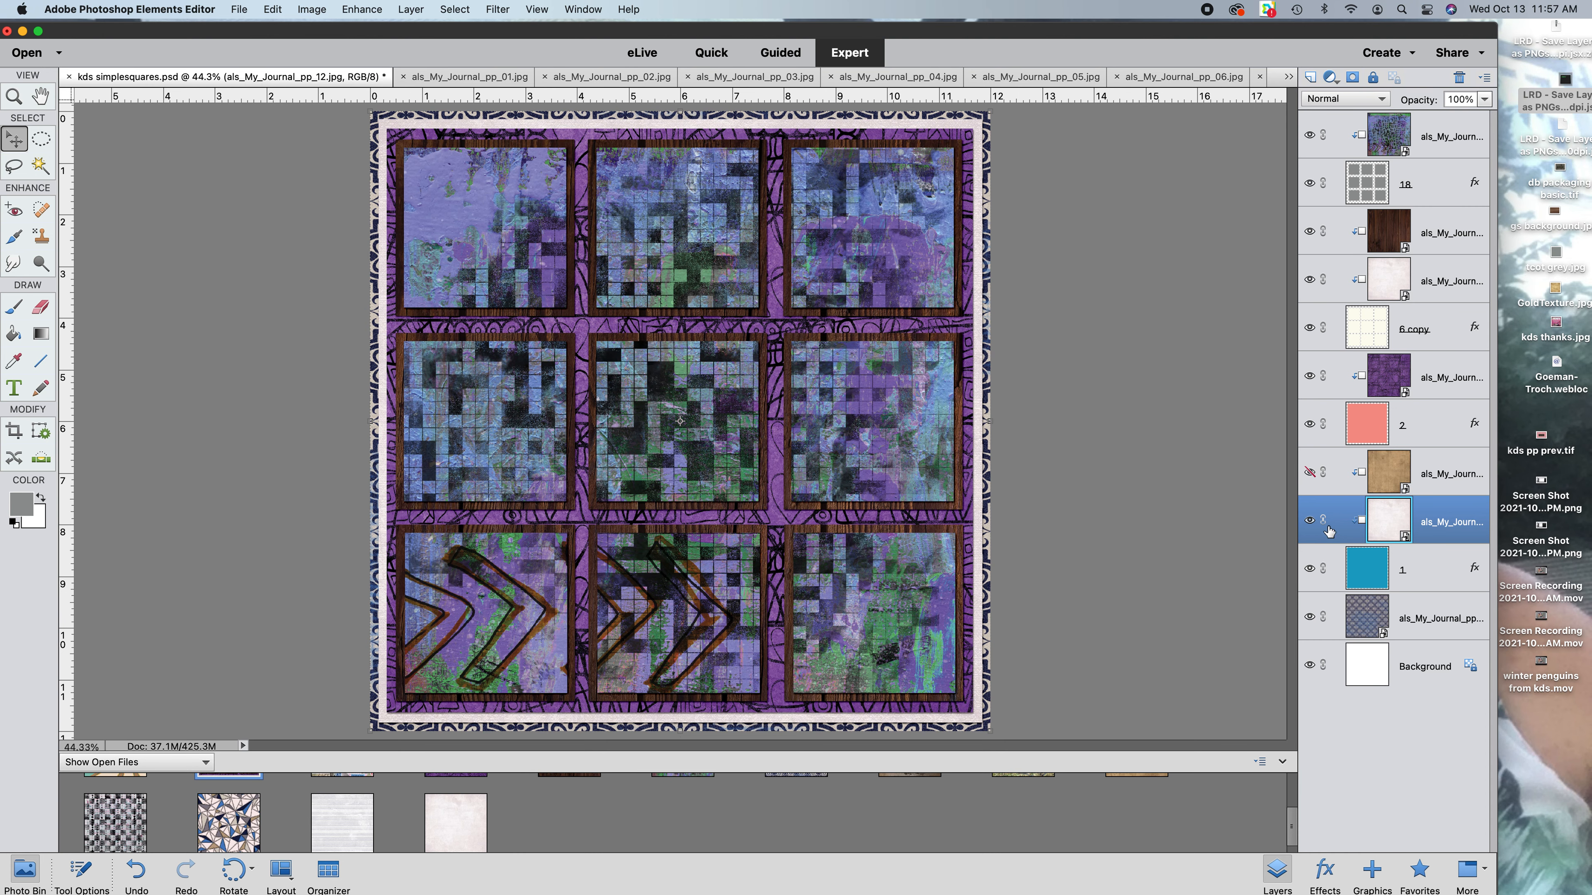
Hide layer 1, layer 2 and the dark wood paper
{"action": "left_click", "coordinate": [1308, 567]}
{"action": "left_click", "coordinate": [1309, 424]}
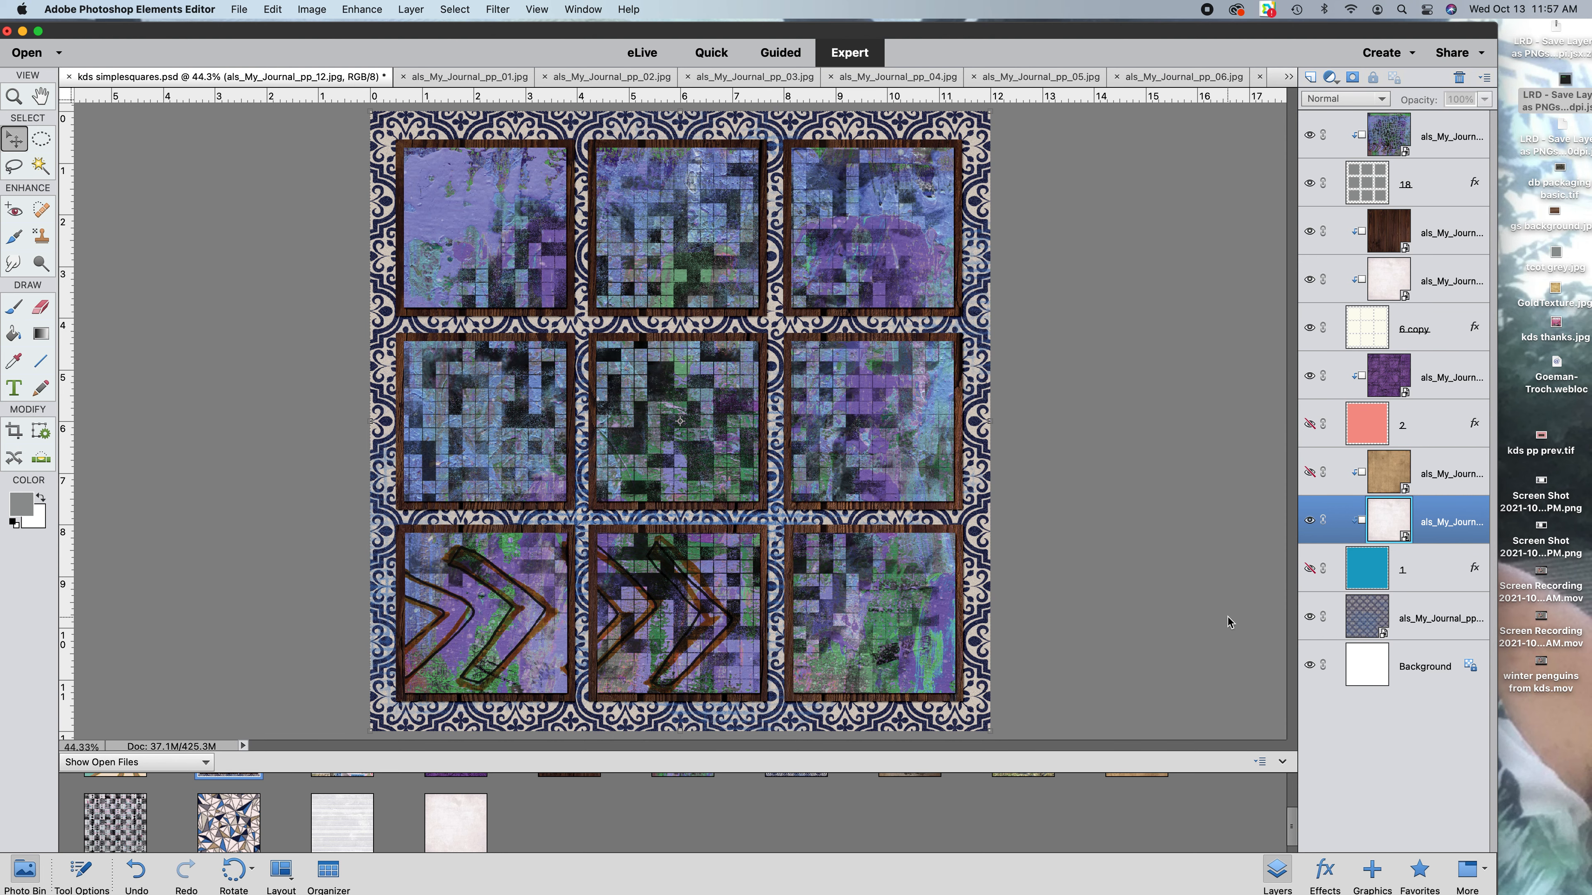
{"action": "left_click", "coordinate": [1309, 232]}
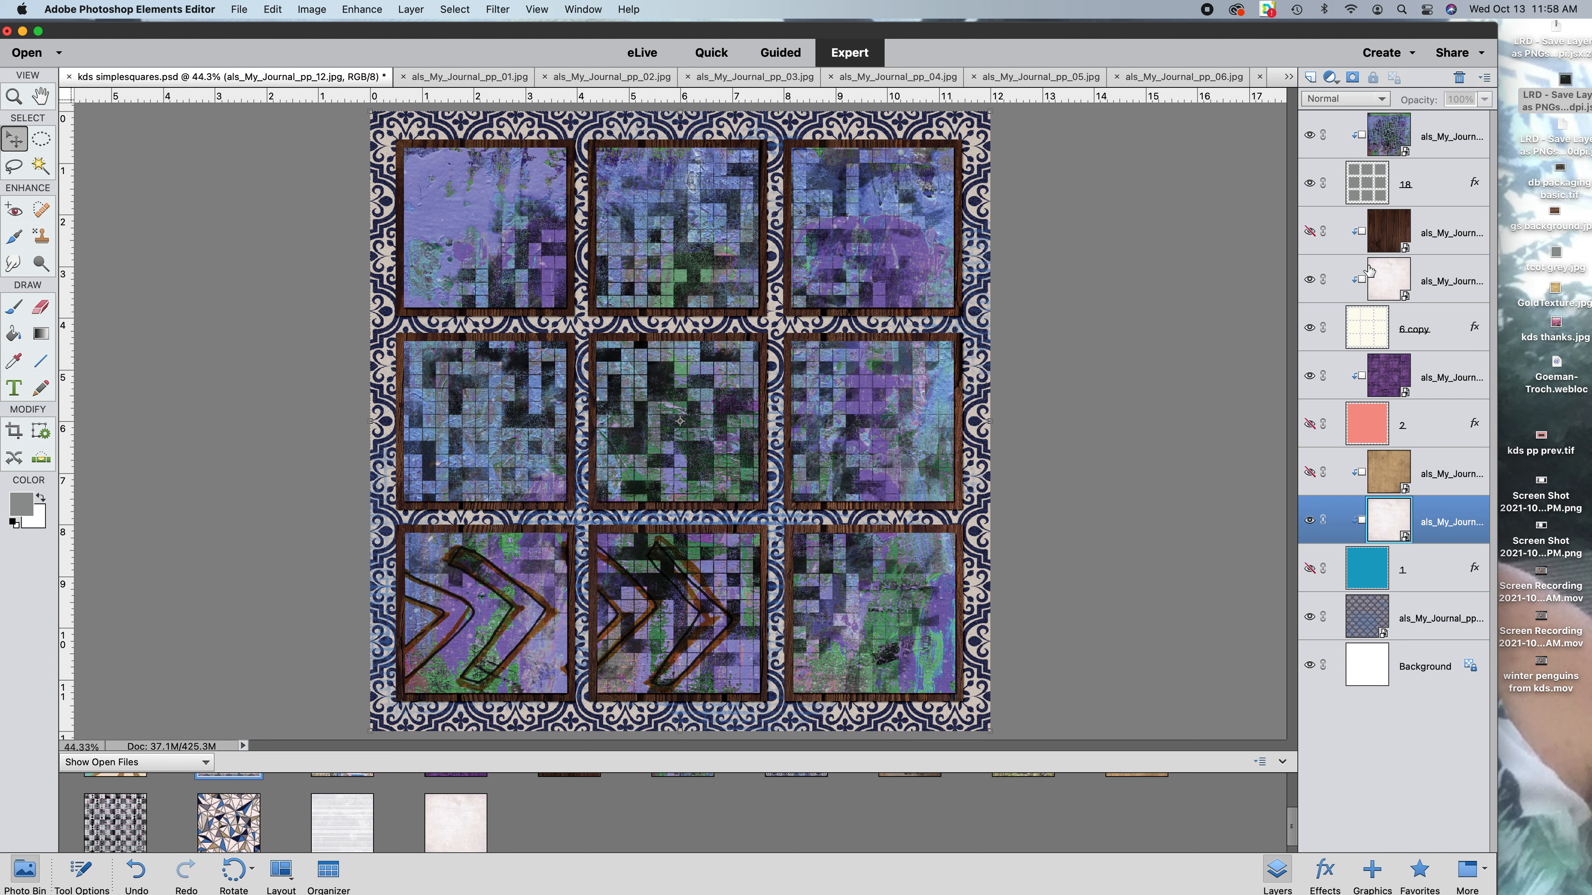